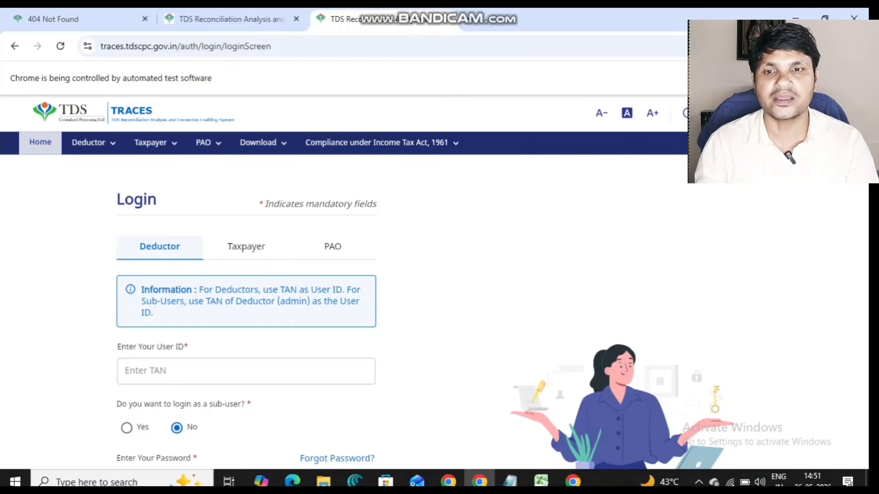
Mark the User ID, sub-user, password and verification code parts of the deductor login form in red pen, and clear the marks
{"action": "scroll", "coordinate": [348, 274], "scroll_direction": "down", "scroll_amount": 3}
{"action": "left_click_drag", "start_coordinate": [188, 246], "coordinate": [212, 239]}
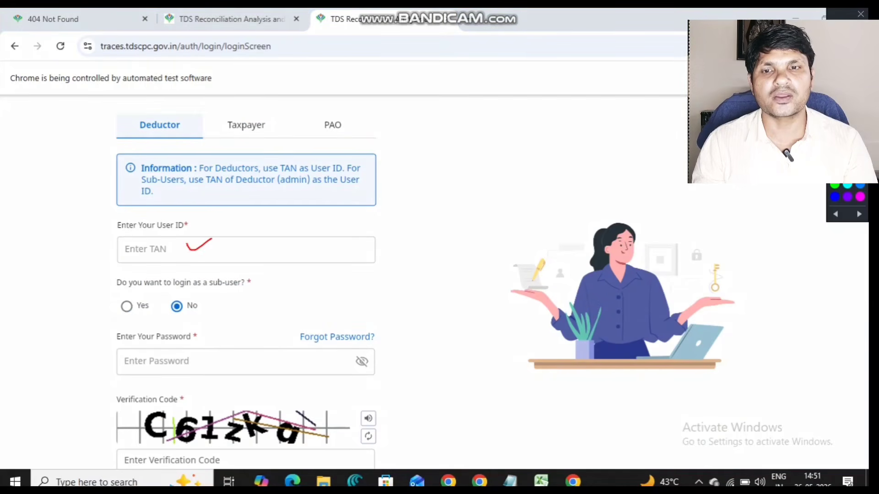
{"action": "left_click_drag", "start_coordinate": [197, 312], "coordinate": [214, 306]}
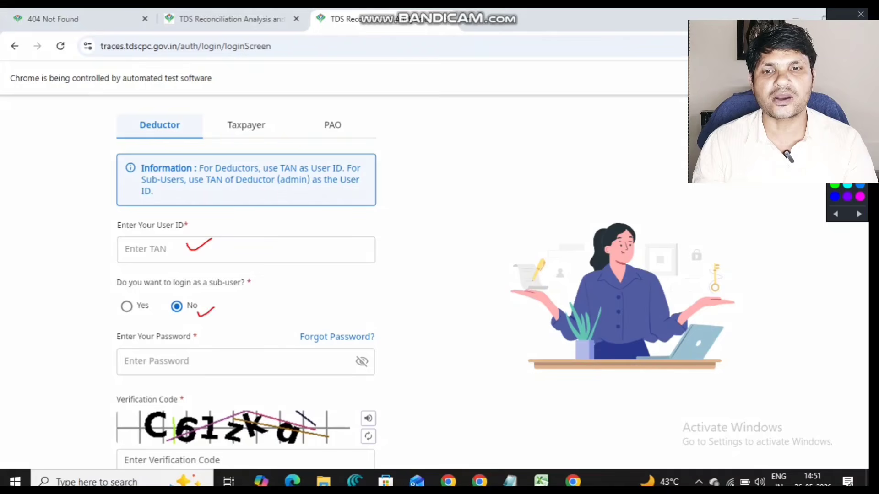
{"action": "left_click_drag", "start_coordinate": [193, 371], "coordinate": [237, 337]}
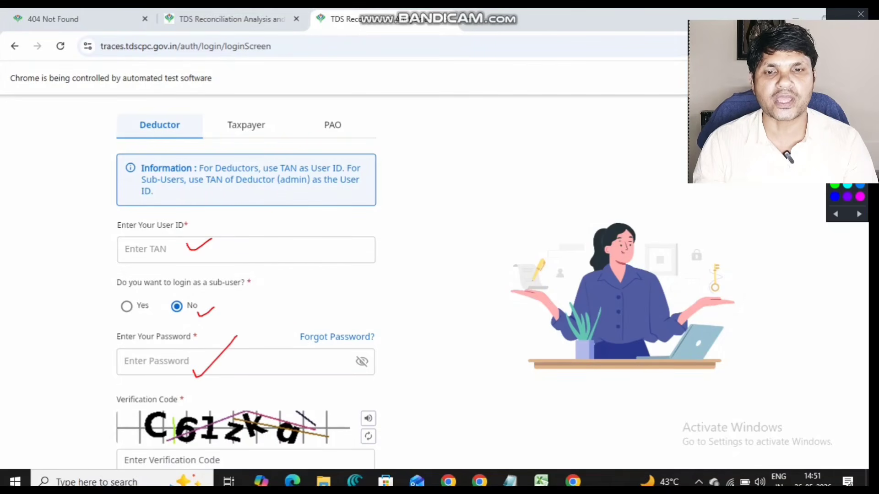
{"action": "left_click_drag", "start_coordinate": [318, 416], "coordinate": [387, 377]}
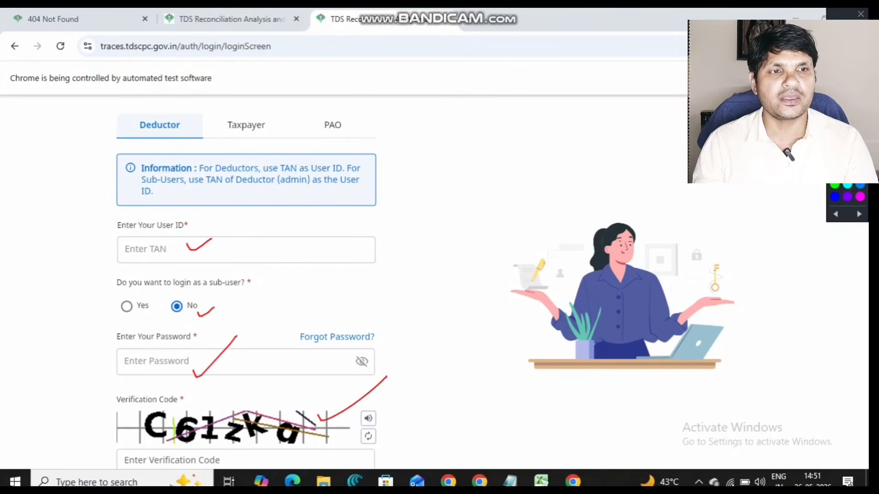
{"action": "left_click", "coordinate": [860, 14]}
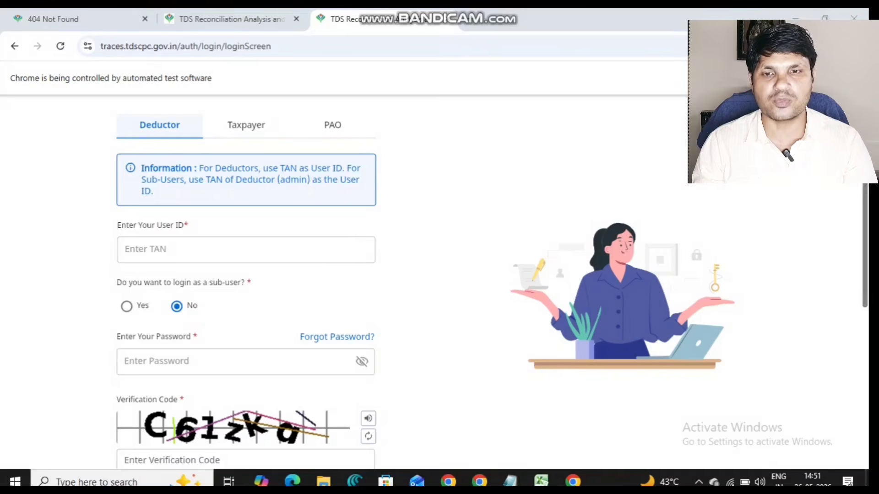
Log in to the deductor account and proceed to the Compliance under Income-tax Act, 1961 module
{"action": "scroll", "coordinate": [439, 274], "scroll_direction": "down", "scroll_amount": 3}
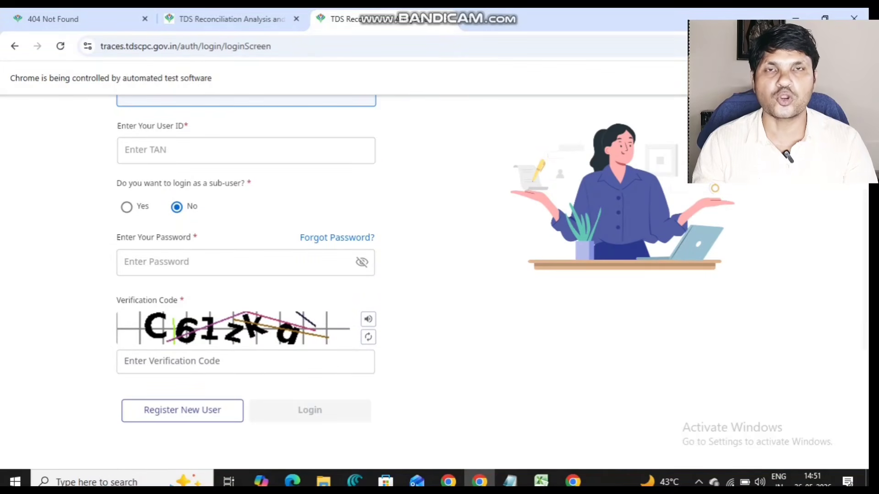
{"action": "left_click", "coordinate": [245, 362]}
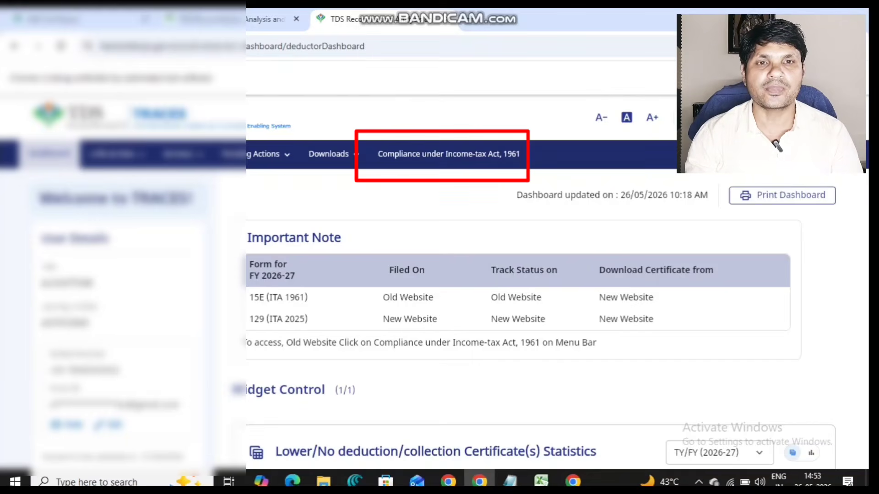
{"action": "left_click", "coordinate": [448, 154]}
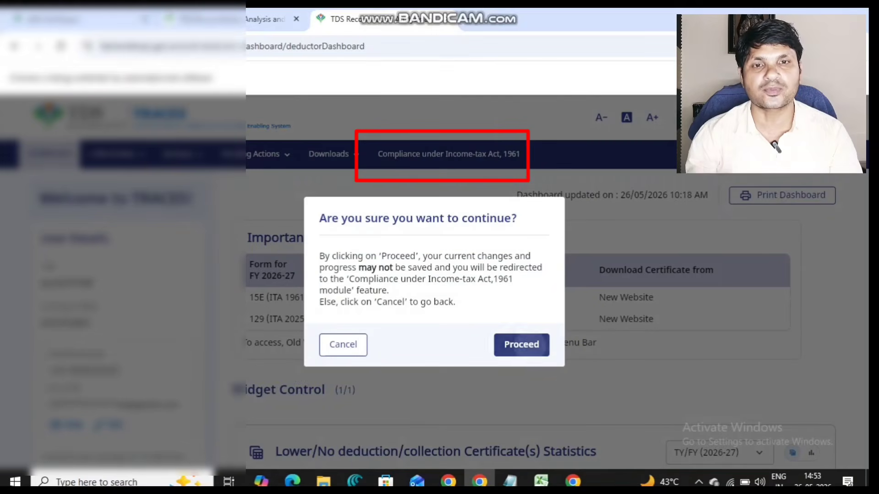
{"action": "left_click", "coordinate": [522, 345]}
{"action": "key", "text": "Return"}
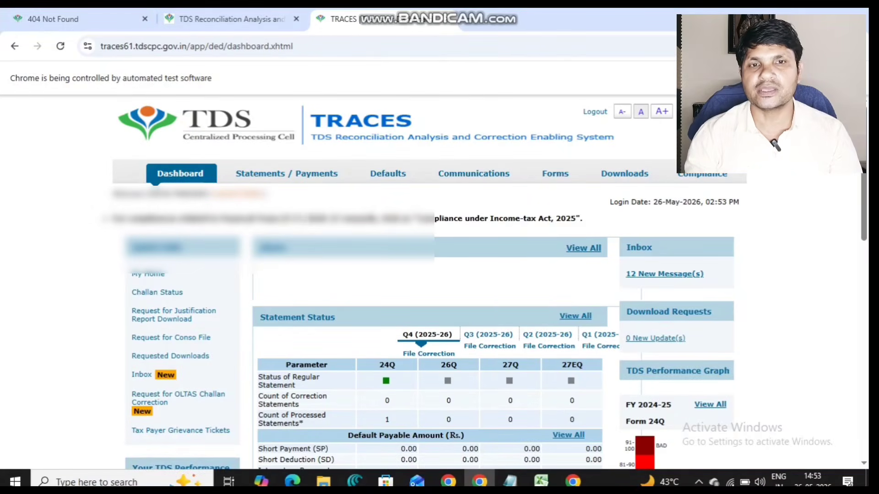
Enlarge the dashboard view and open the Form 16 download page
{"action": "key", "text": "ctrl+plus"}
{"action": "mouse_move", "coordinate": [646, 184]}
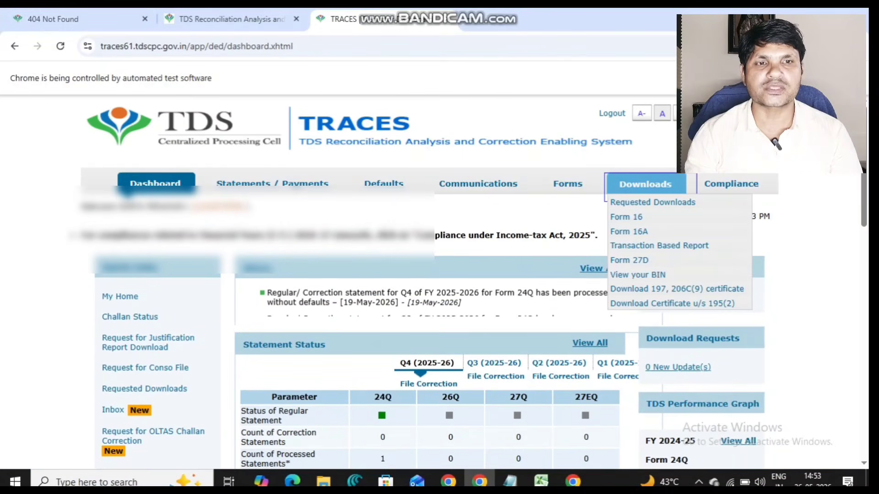
{"action": "left_click", "coordinate": [626, 217]}
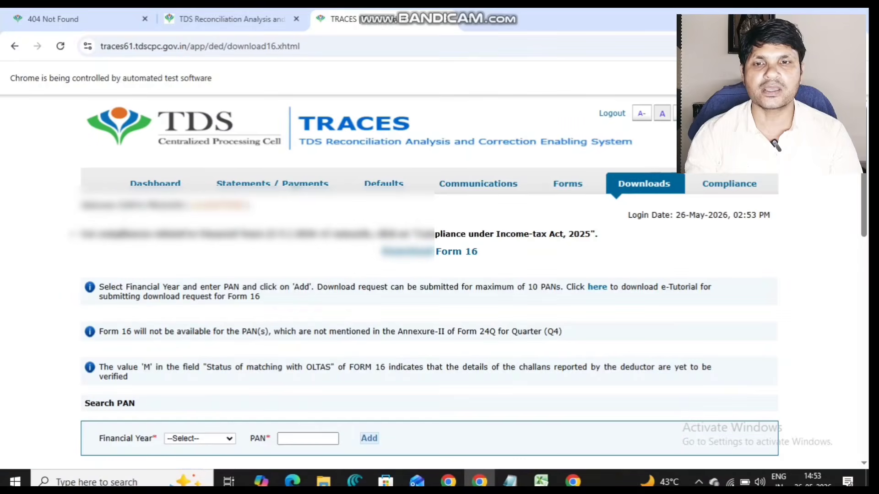
Review the Search PAN, Upload unique PAN and Bulk PAN Download request options for Form 16
{"action": "scroll", "coordinate": [434, 270], "scroll_direction": "down", "scroll_amount": 6}
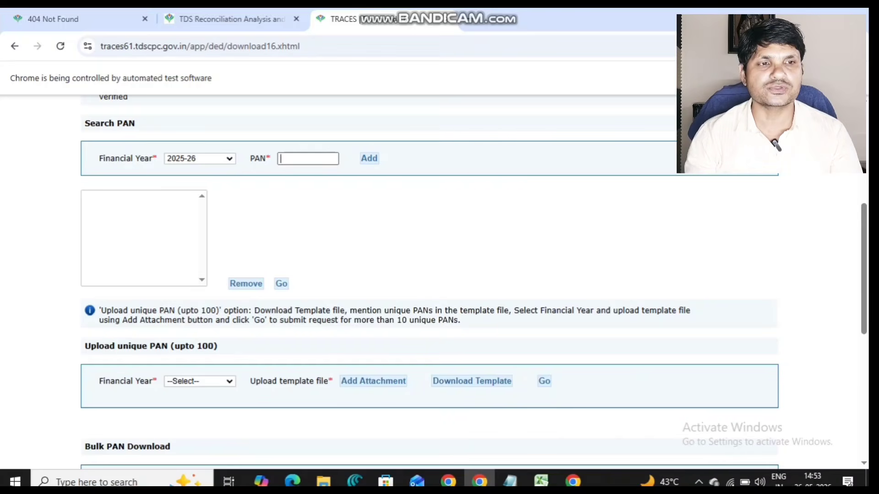
{"action": "left_click_drag", "start_coordinate": [864, 269], "coordinate": [864, 323]}
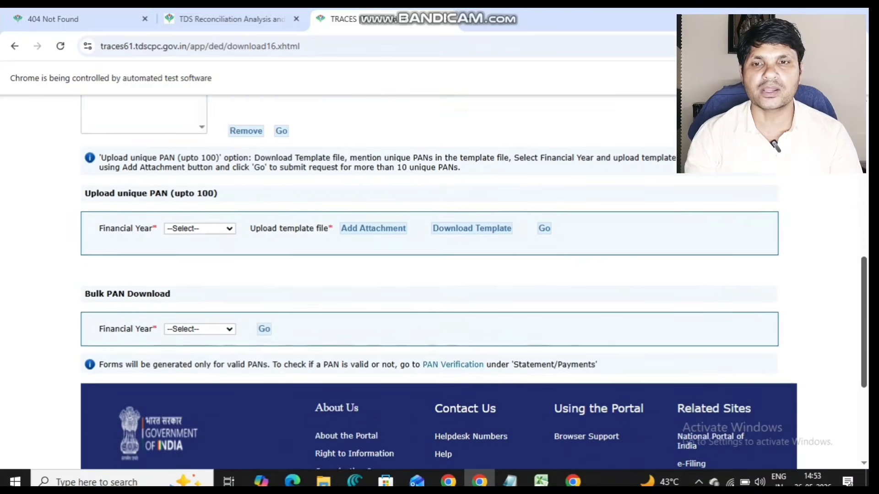
{"action": "scroll", "coordinate": [439, 284], "scroll_direction": "down", "scroll_amount": 1}
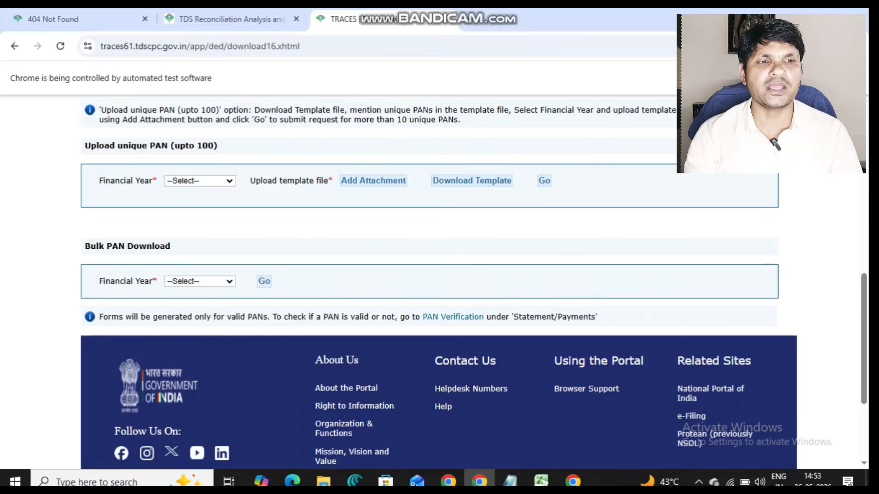
Examine the validation form down to Part 1 and highlight the Provisional Receipt Number (PRN) label
{"action": "scroll", "coordinate": [439, 284], "scroll_direction": "up", "scroll_amount": 5}
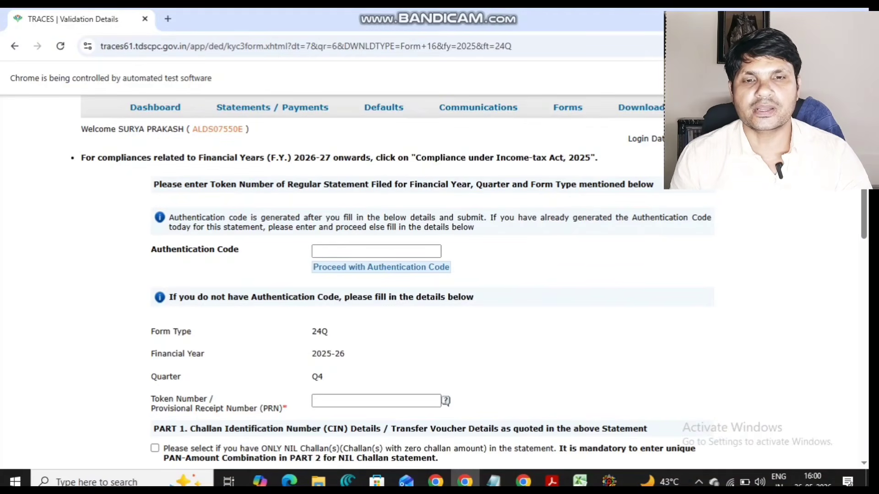
{"action": "scroll", "coordinate": [439, 274], "scroll_direction": "down", "scroll_amount": 2}
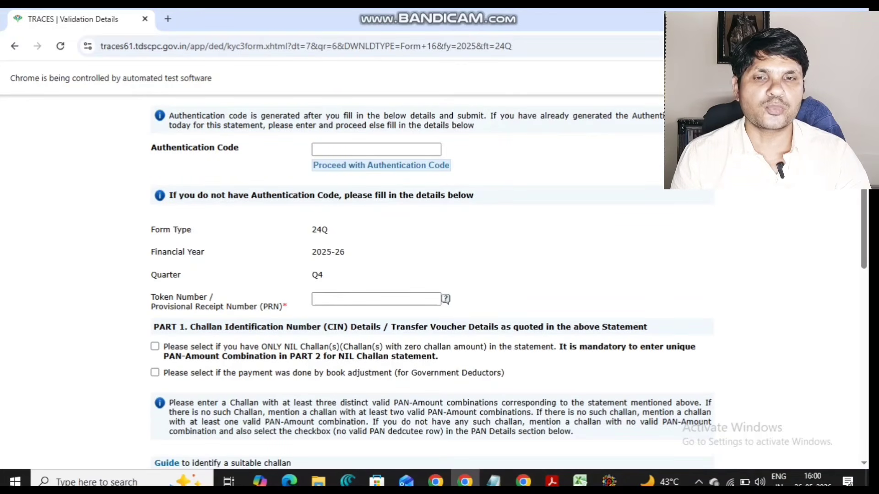
{"action": "left_click_drag", "start_coordinate": [151, 307], "coordinate": [283, 307]}
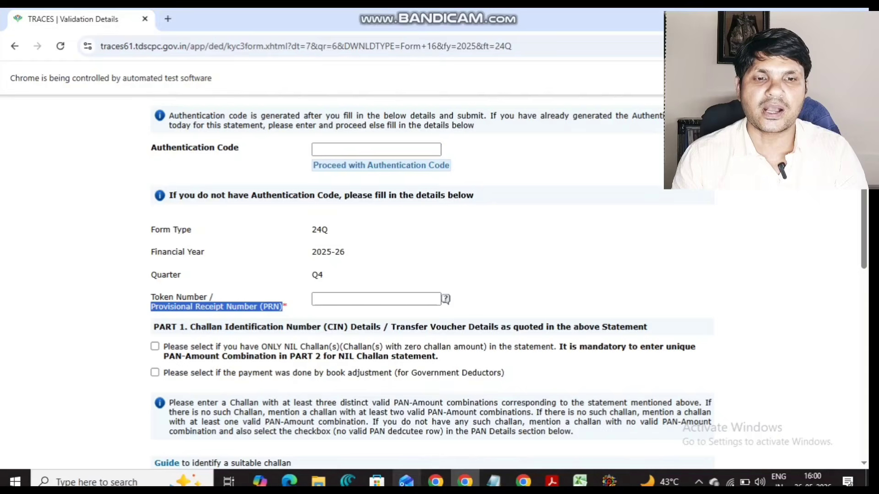
Switch to the Income Tax e-Filing portal and open the list of filed income tax forms
{"action": "left_click", "coordinate": [435, 482]}
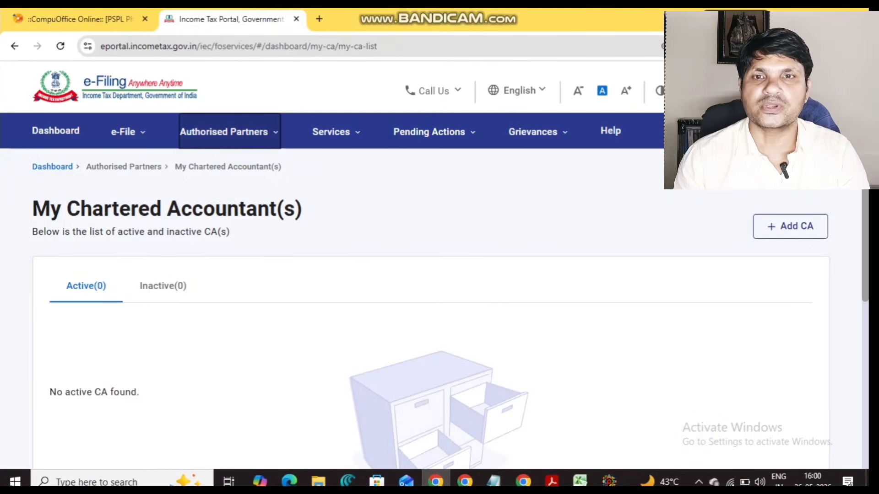
{"action": "left_click", "coordinate": [128, 132]}
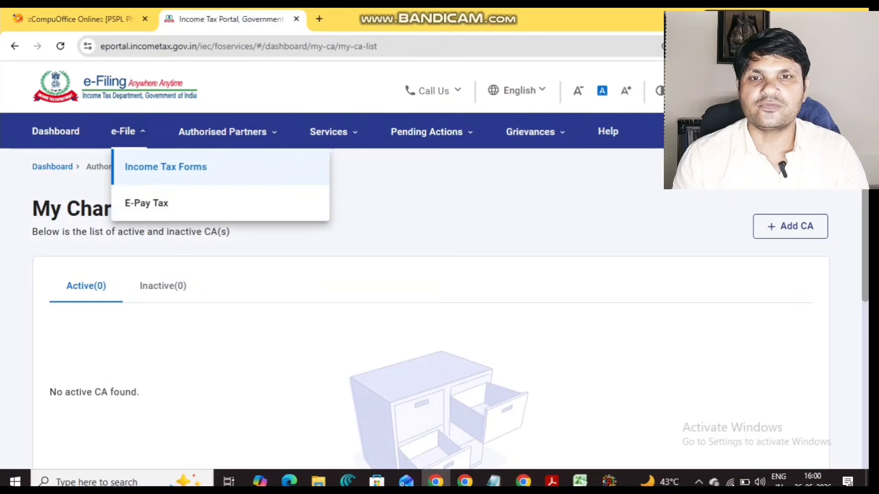
{"action": "mouse_move", "coordinate": [166, 167]}
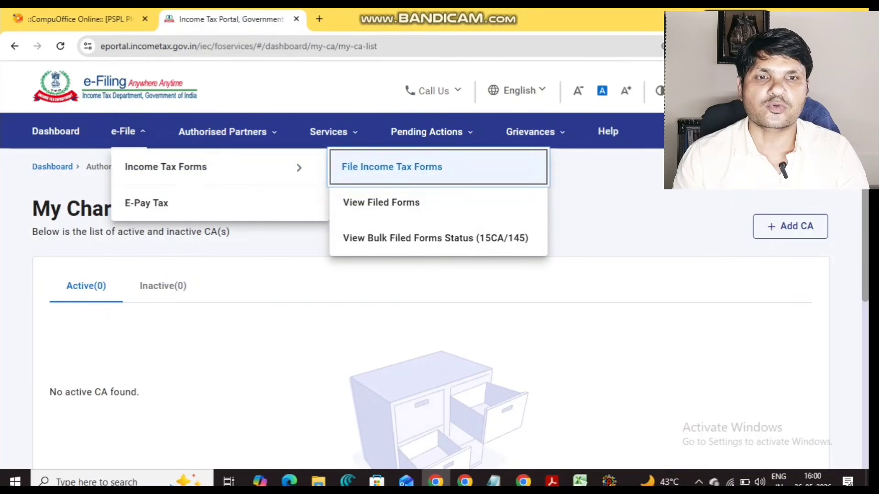
{"action": "left_click", "coordinate": [381, 202]}
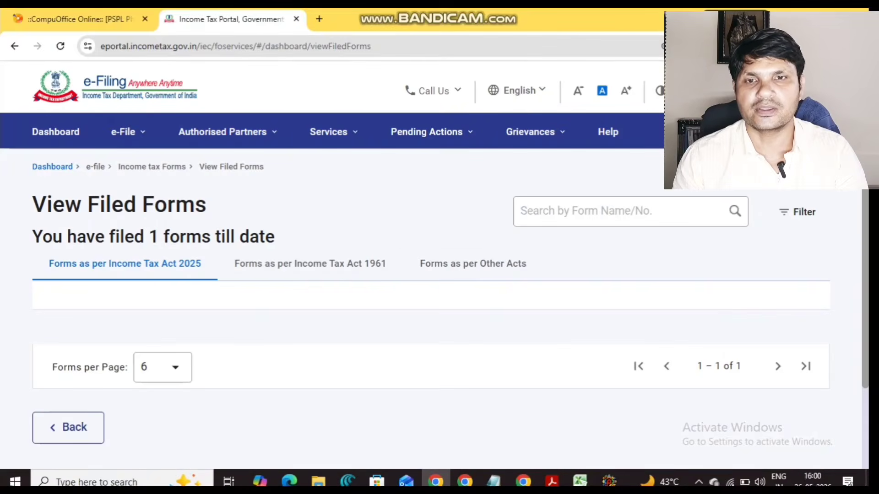
Show the forms filed under Income Tax Act 1961 and open all Form 24Q filings at the F.Y. 2025-26 (Q4) entry
{"action": "left_click", "coordinate": [311, 264]}
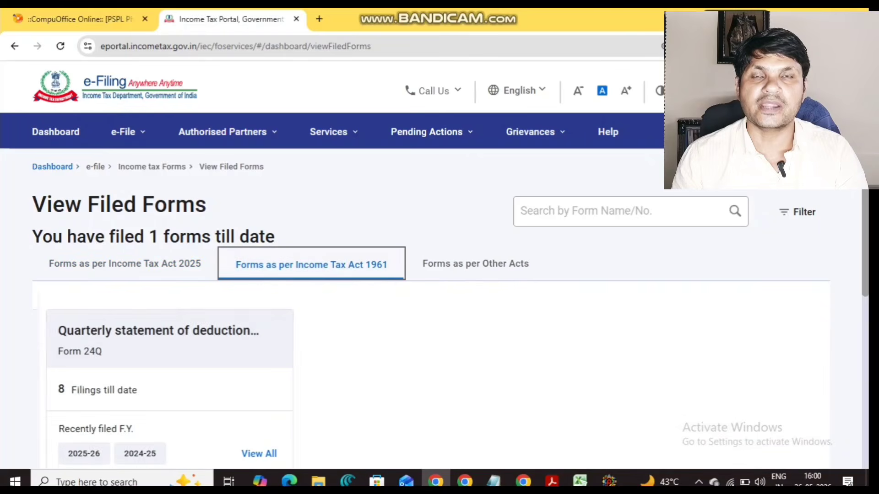
{"action": "scroll", "coordinate": [439, 275], "scroll_direction": "down", "scroll_amount": 2}
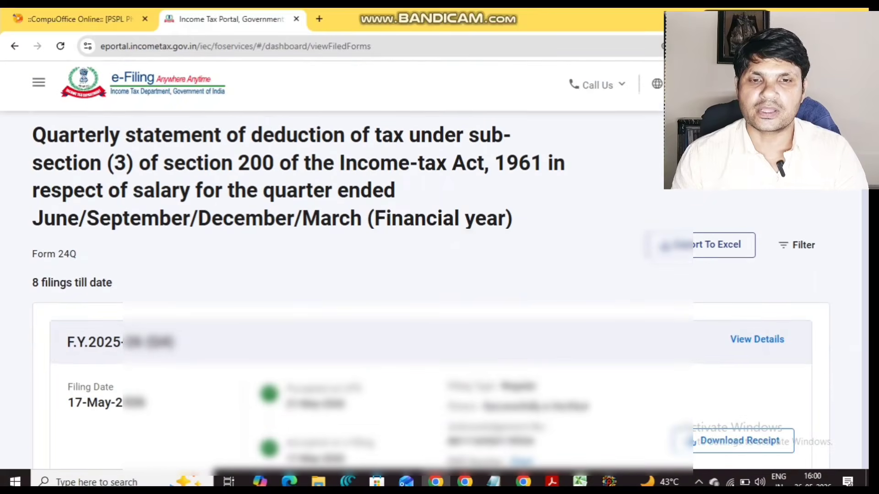
{"action": "scroll", "coordinate": [430, 293], "scroll_direction": "down", "scroll_amount": 1}
{"action": "scroll", "coordinate": [439, 293], "scroll_direction": "down", "scroll_amount": 2}
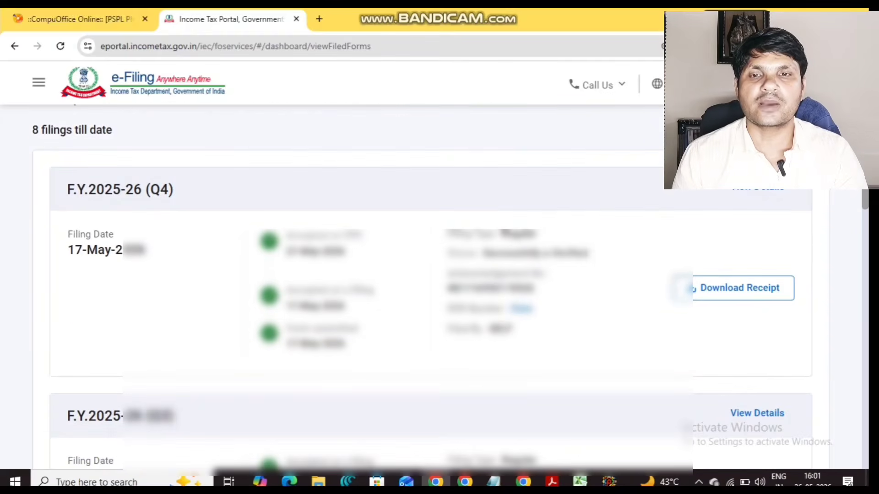
View the PRN details of the F.Y. 2025-26 (Q4) Form 24Q filing and highlight its PRN
{"action": "triple_click", "coordinate": [120, 190]}
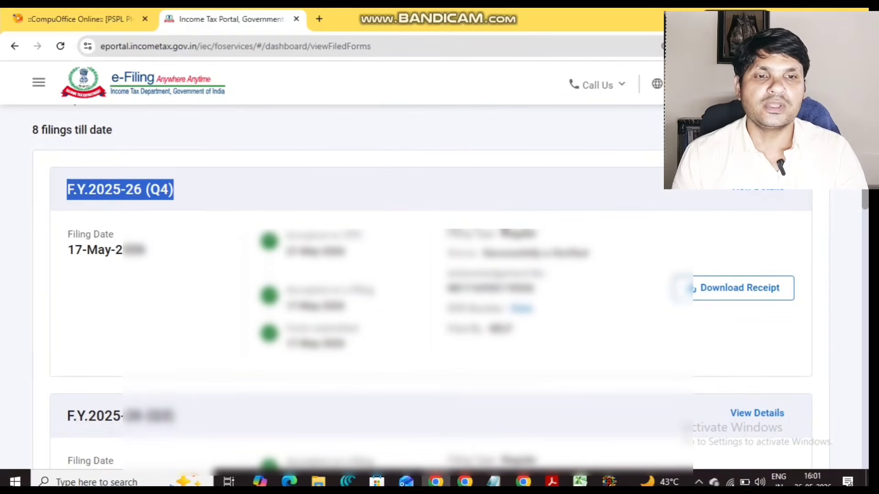
{"action": "left_click_drag", "start_coordinate": [447, 308], "coordinate": [532, 308]}
{"action": "left_click", "coordinate": [540, 310]}
{"action": "left_click", "coordinate": [521, 310]}
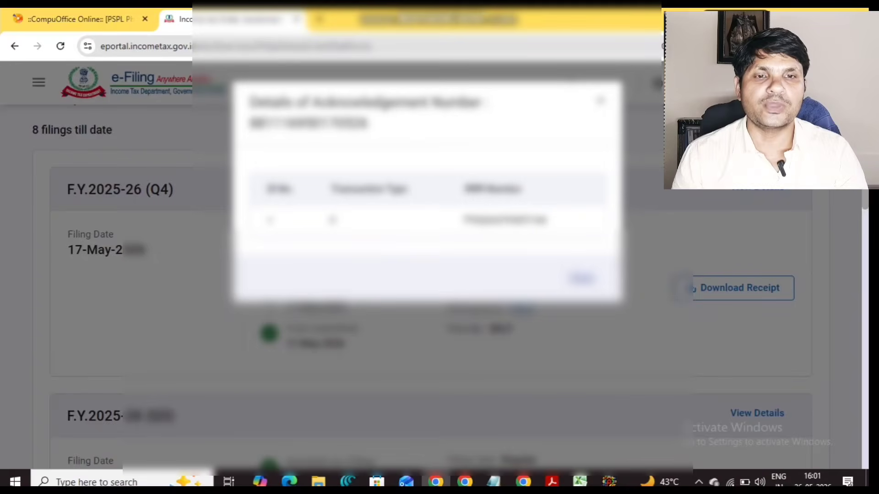
{"action": "left_click_drag", "start_coordinate": [462, 221], "coordinate": [546, 221]}
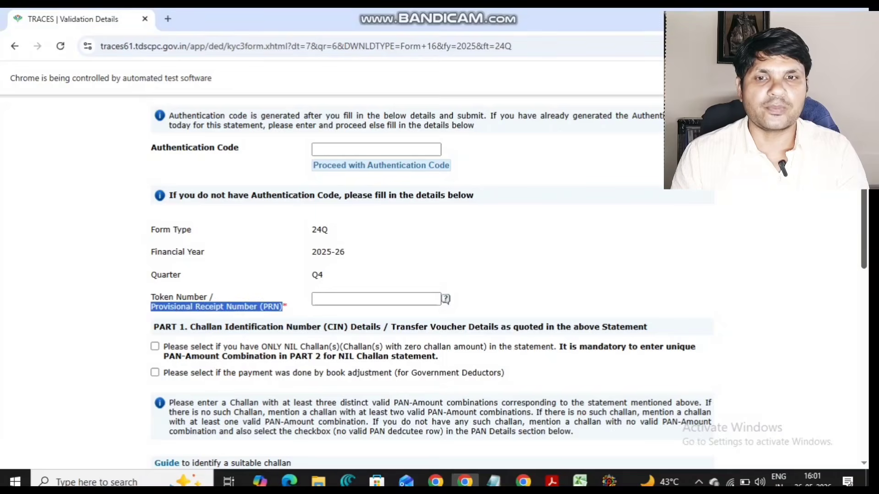
Mark the Part 1 heading and the NIL challan and book adjustment checkboxes in red pen, and clear the marks
{"action": "scroll", "coordinate": [433, 284], "scroll_direction": "down", "scroll_amount": 3}
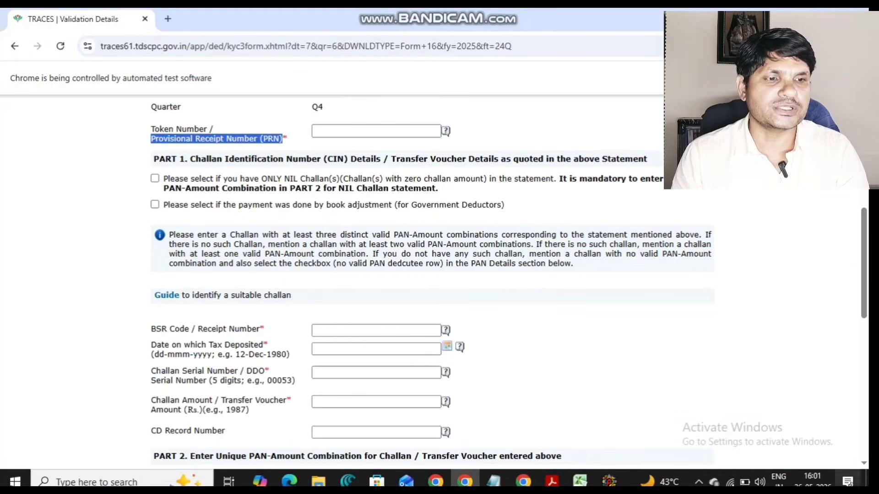
{"action": "key", "text": "ctrl+alt+d"}
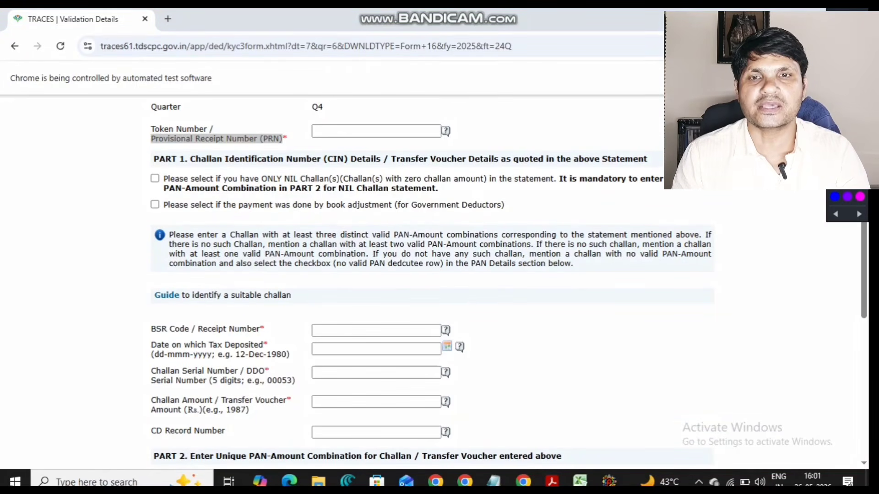
{"action": "left_click_drag", "start_coordinate": [134, 165], "coordinate": [145, 157]}
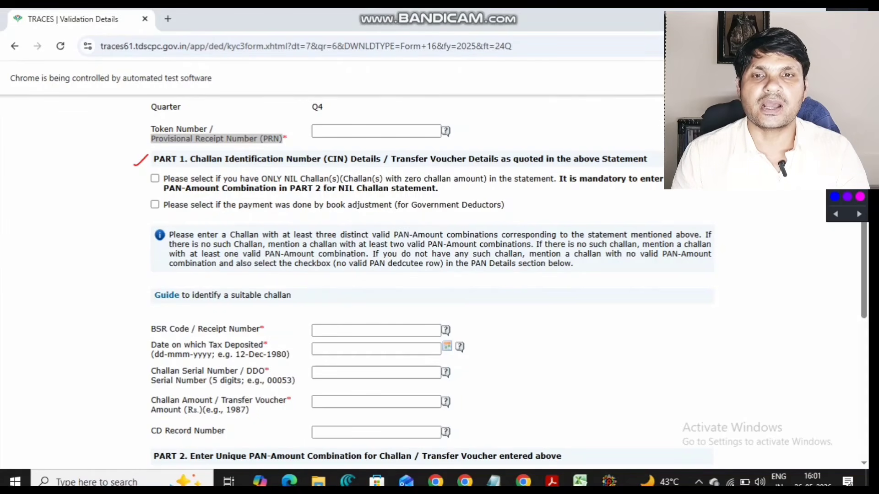
{"action": "left_click_drag", "start_coordinate": [146, 188], "coordinate": [158, 181]}
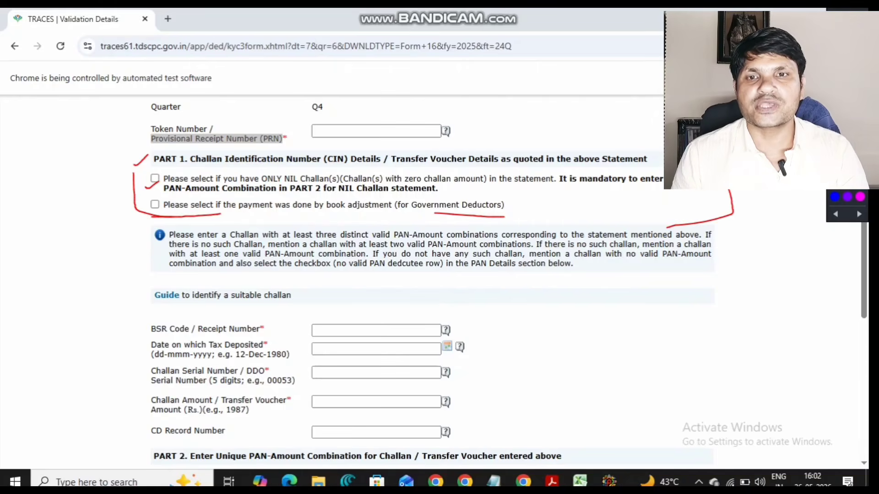
{"action": "mouse_move", "coordinate": [152, 195]}
{"action": "left_mouse_down"}
{"action": "mouse_move", "coordinate": [146, 208]}
{"action": "mouse_move", "coordinate": [161, 211]}
{"action": "mouse_move", "coordinate": [153, 195]}
{"action": "left_mouse_up"}
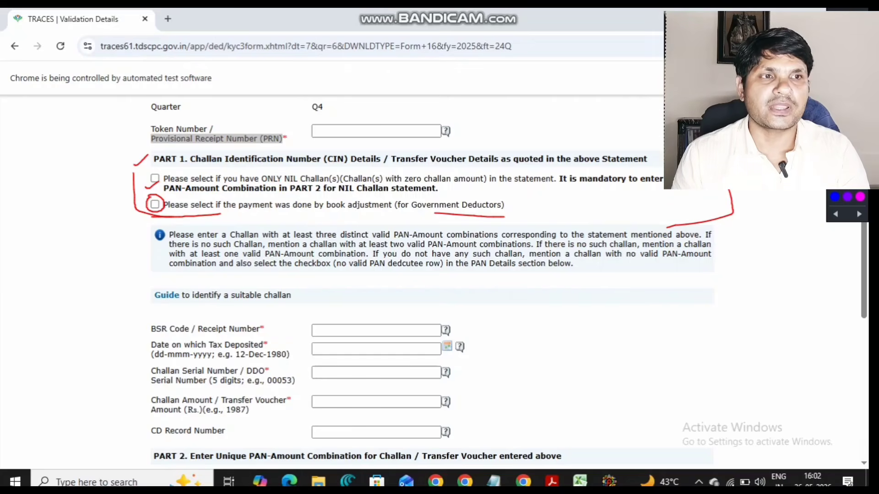
{"action": "left_click", "coordinate": [861, 11]}
Mark the BSR code, tax deposit date, challan serial number and challan amount fields in red pen on the validation form
{"action": "left_click_drag", "start_coordinate": [863, 256], "coordinate": [863, 284]}
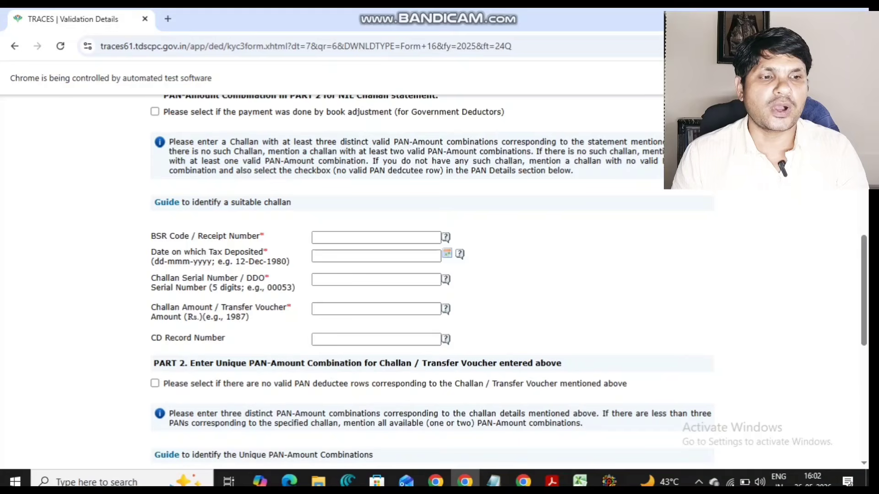
{"action": "key", "text": "ctrl+alt+d"}
{"action": "mouse_move", "coordinate": [484, 231]}
{"action": "left_mouse_down"}
{"action": "mouse_move", "coordinate": [493, 228]}
{"action": "mouse_move", "coordinate": [512, 313]}
{"action": "mouse_move", "coordinate": [500, 339]}
{"action": "left_mouse_up"}
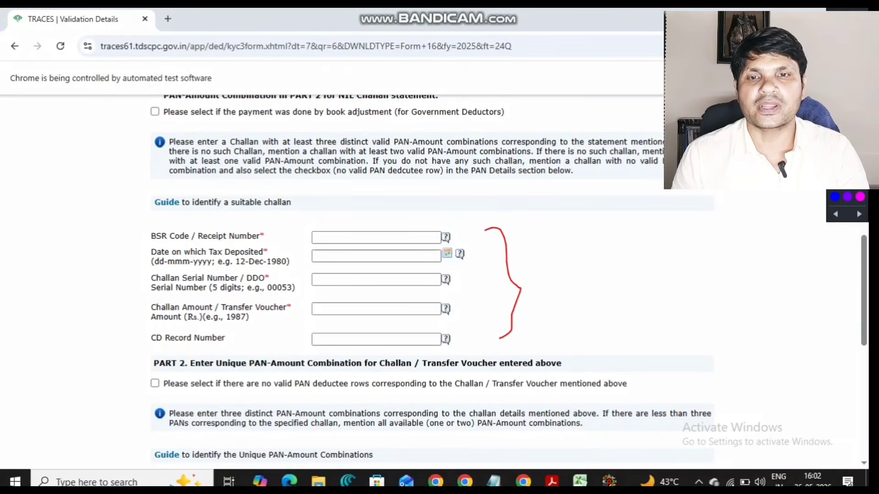
{"action": "left_click_drag", "start_coordinate": [171, 243], "coordinate": [195, 240]}
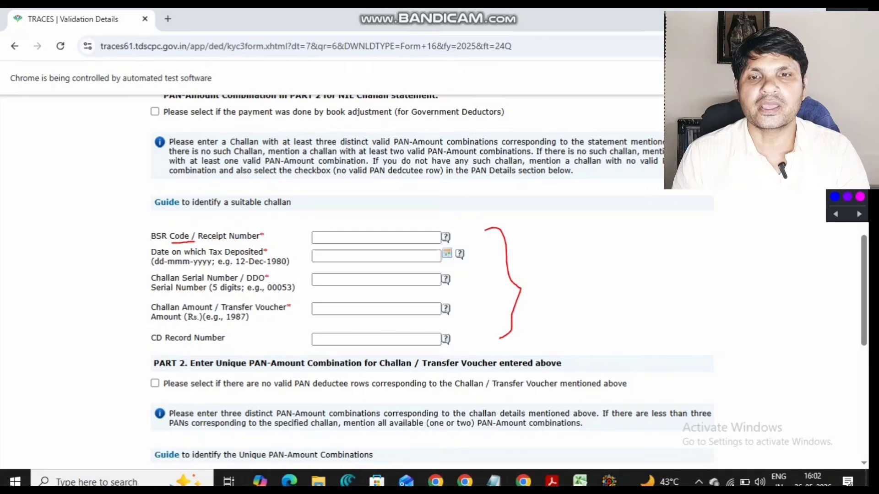
{"action": "left_click_drag", "start_coordinate": [270, 252], "coordinate": [290, 252]}
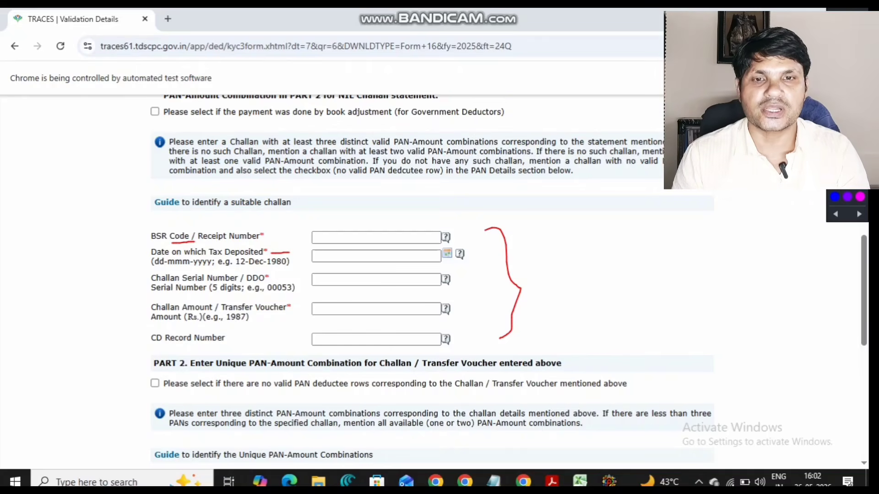
{"action": "left_click_drag", "start_coordinate": [273, 284], "coordinate": [299, 271]}
{"action": "left_click_drag", "start_coordinate": [288, 315], "coordinate": [301, 308]}
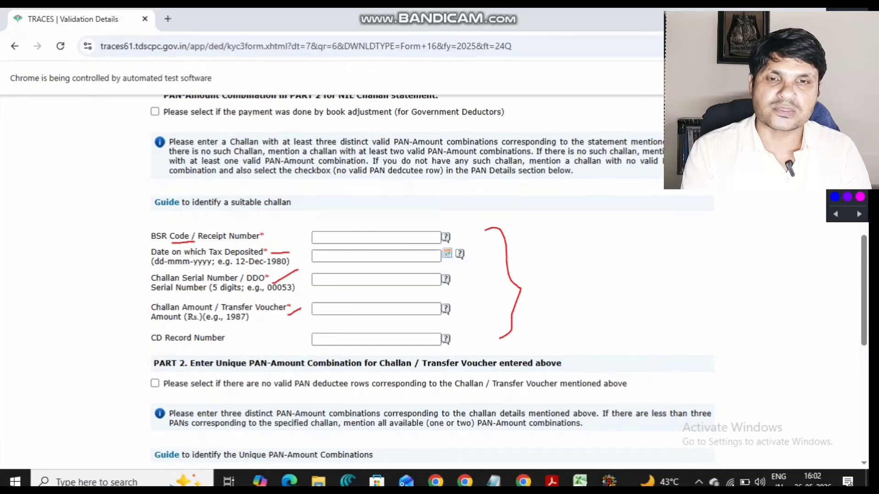
Switch to the Income Tax e-Filing portal, clear the pen marks and close the PRN details of the Form 24Q filing
{"action": "key", "text": "alt+Tab"}
{"action": "key", "text": "alt+Tab"}
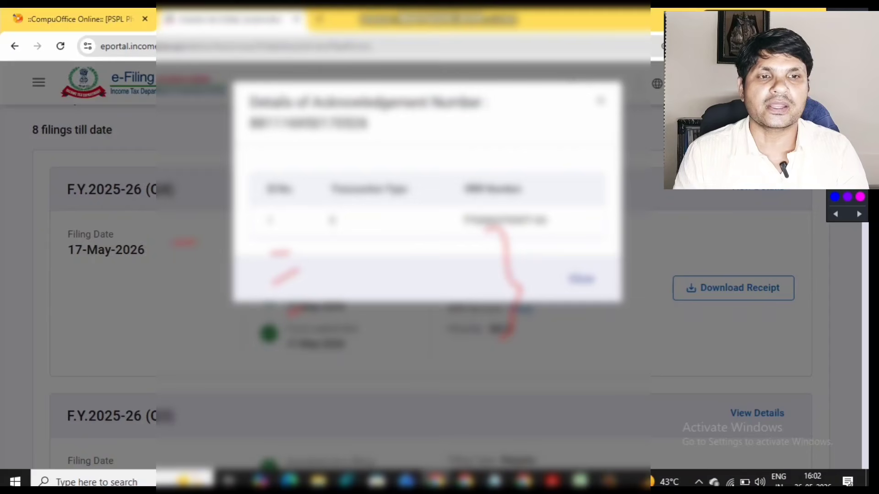
{"action": "key", "text": "Escape"}
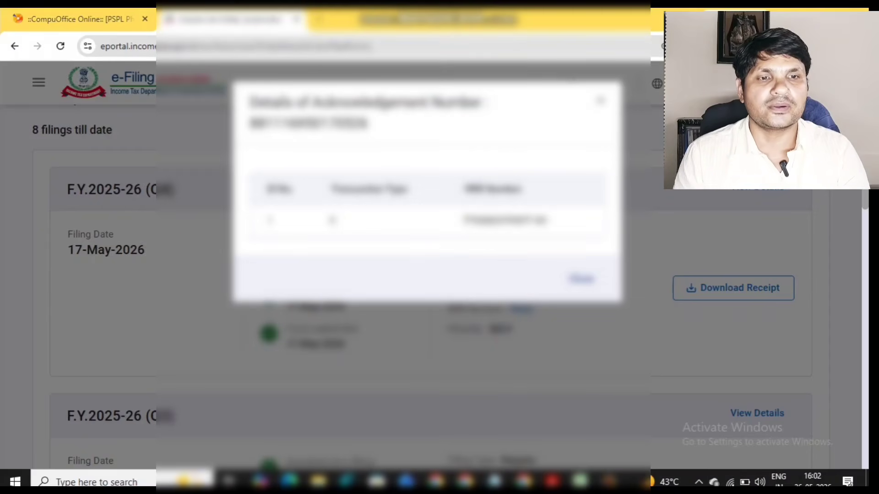
{"action": "left_click", "coordinate": [581, 279]}
Open the e-Pay Tax page for payments under the Income-tax Act, 1961
{"action": "scroll", "coordinate": [582, 279], "scroll_direction": "up", "scroll_amount": 5}
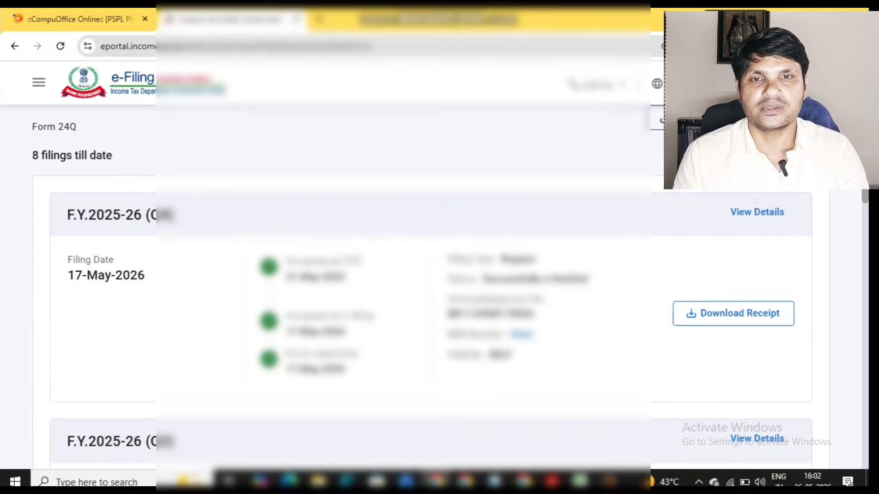
{"action": "mouse_move", "coordinate": [127, 130]}
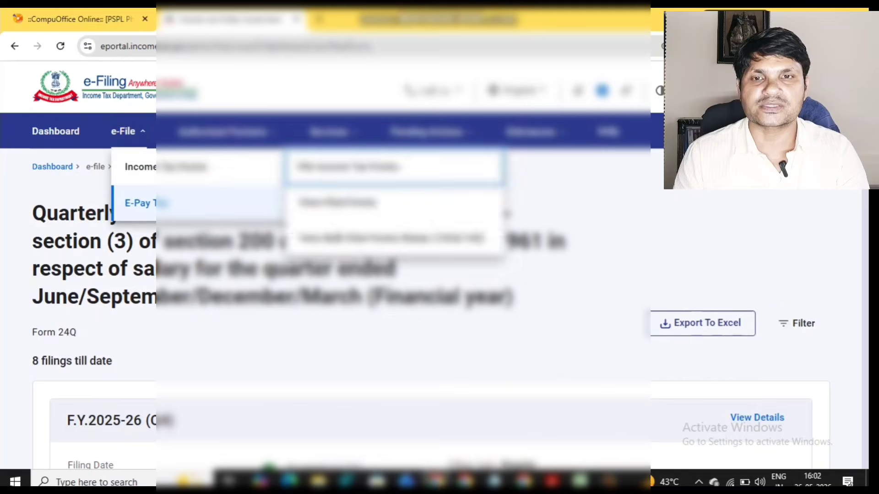
{"action": "left_click", "coordinate": [137, 203]}
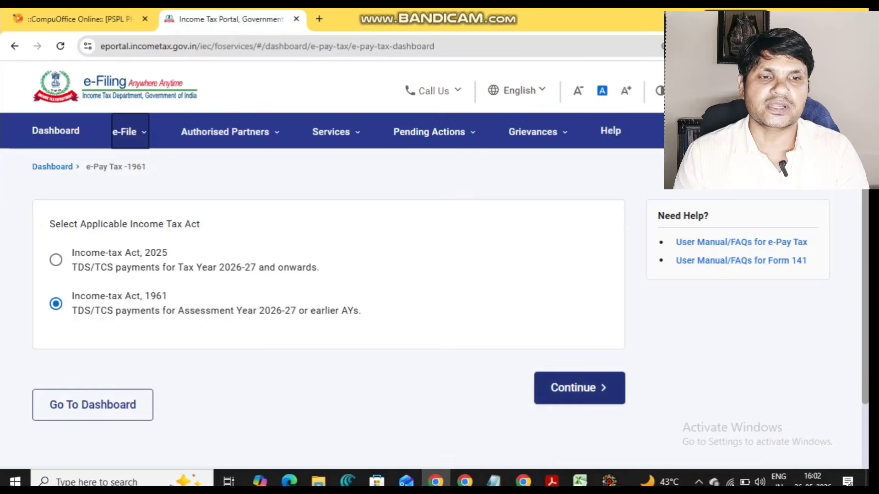
{"action": "left_click", "coordinate": [579, 388]}
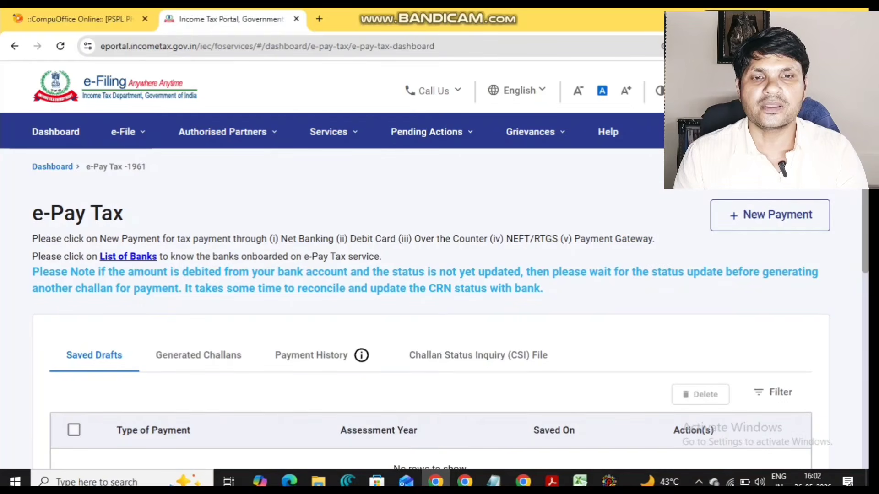
Show the e-Pay Tax payment history and open the available actions for the 01-May-2026 payment
{"action": "scroll", "coordinate": [411, 274], "scroll_direction": "down", "scroll_amount": 4}
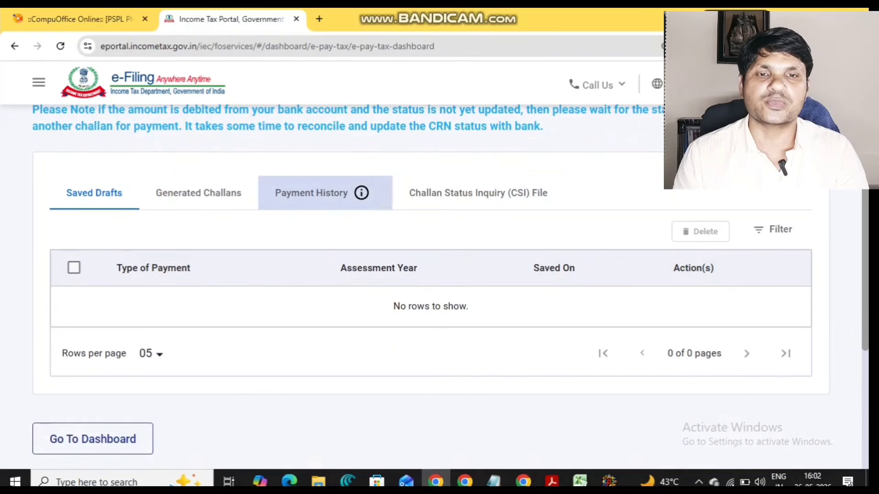
{"action": "left_click", "coordinate": [311, 193]}
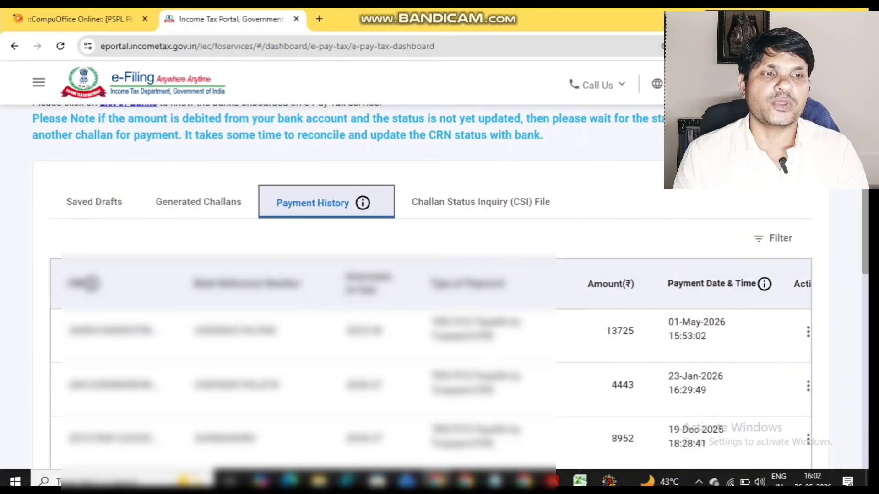
{"action": "scroll", "coordinate": [439, 289], "scroll_direction": "down", "scroll_amount": 2}
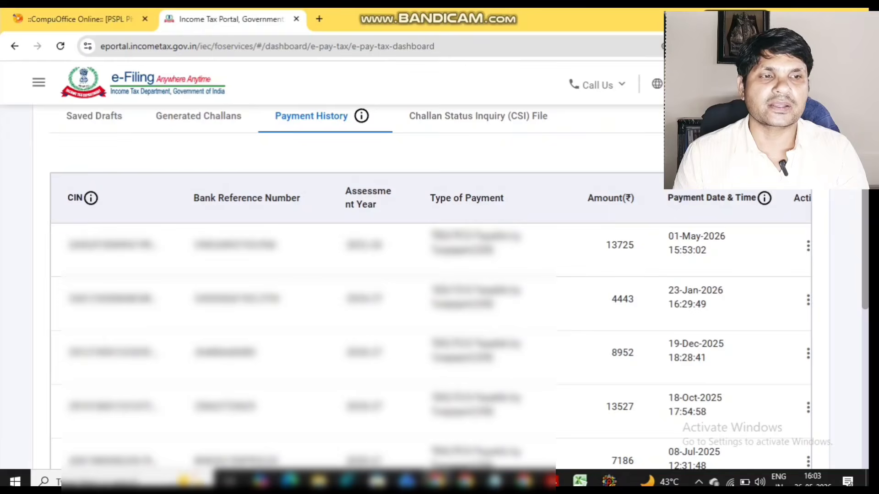
{"action": "scroll", "coordinate": [439, 288], "scroll_direction": "down", "scroll_amount": 3}
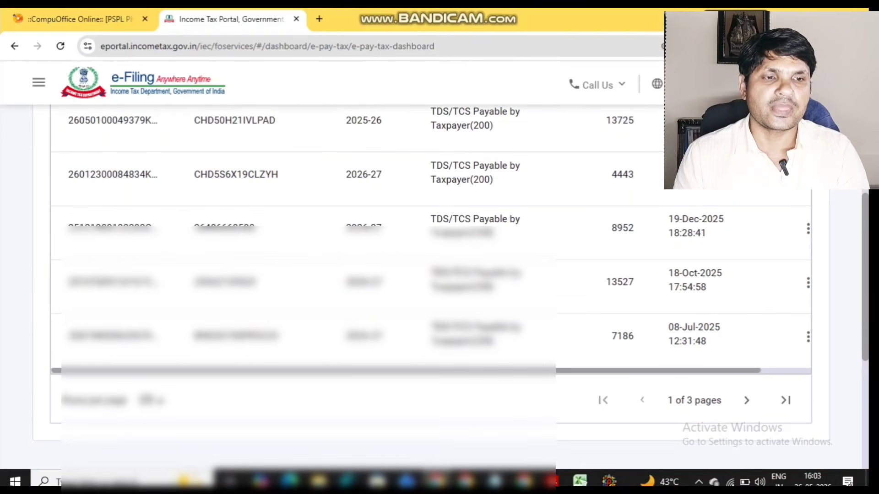
{"action": "scroll", "coordinate": [430, 238], "scroll_direction": "right", "scroll_amount": 2}
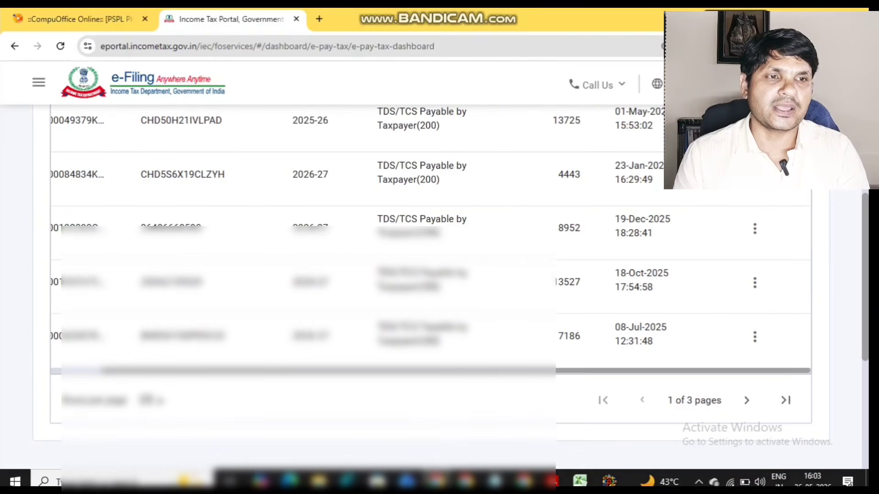
{"action": "scroll", "coordinate": [753, 263], "scroll_direction": "up", "scroll_amount": 3}
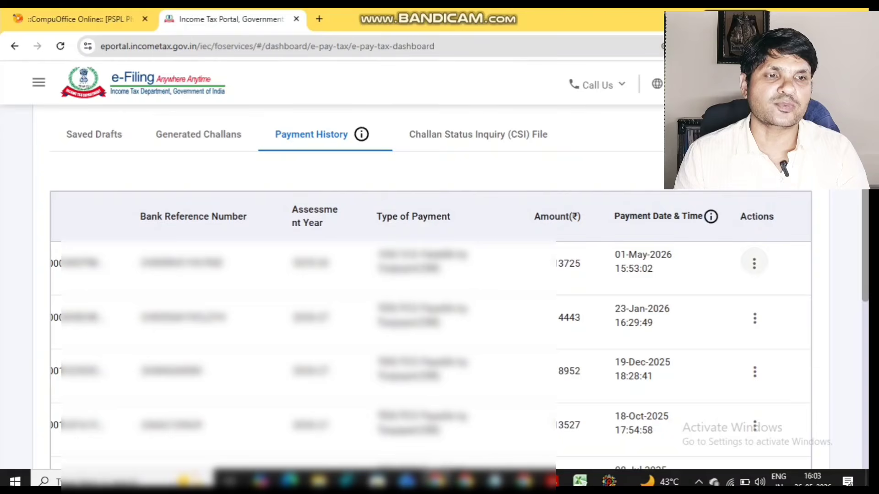
{"action": "left_click", "coordinate": [754, 263]}
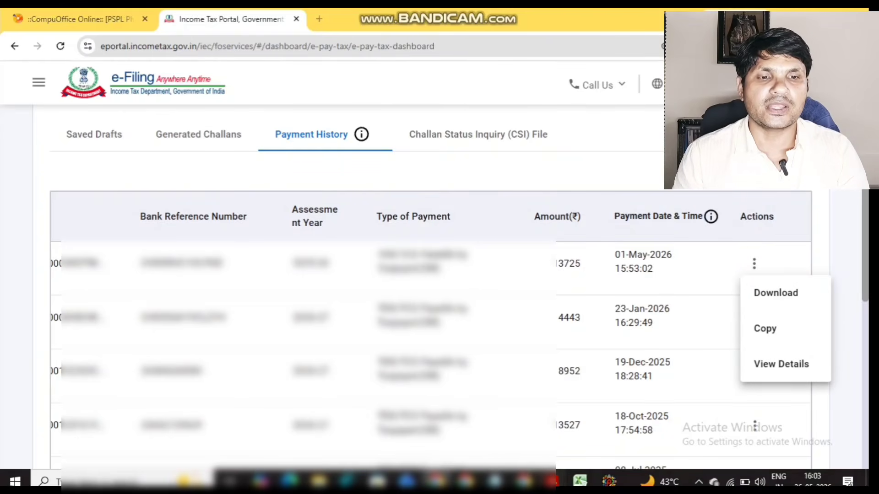
Switch to the challan receipt PDF and mark its BSR code, challan number, tender date and total amount in red pen
{"action": "mouse_move", "coordinate": [552, 481]}
{"action": "left_click", "coordinate": [414, 428]}
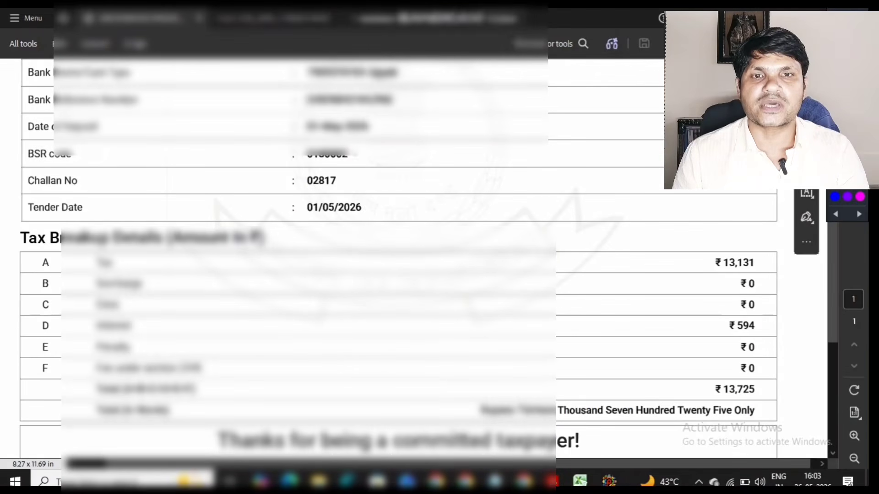
{"action": "left_click_drag", "start_coordinate": [354, 155], "coordinate": [379, 142]}
{"action": "mouse_move", "coordinate": [341, 183]}
{"action": "left_mouse_down"}
{"action": "mouse_move", "coordinate": [357, 182]}
{"action": "mouse_move", "coordinate": [377, 200]}
{"action": "left_mouse_up"}
{"action": "left_click_drag", "start_coordinate": [732, 379], "coordinate": [750, 380]}
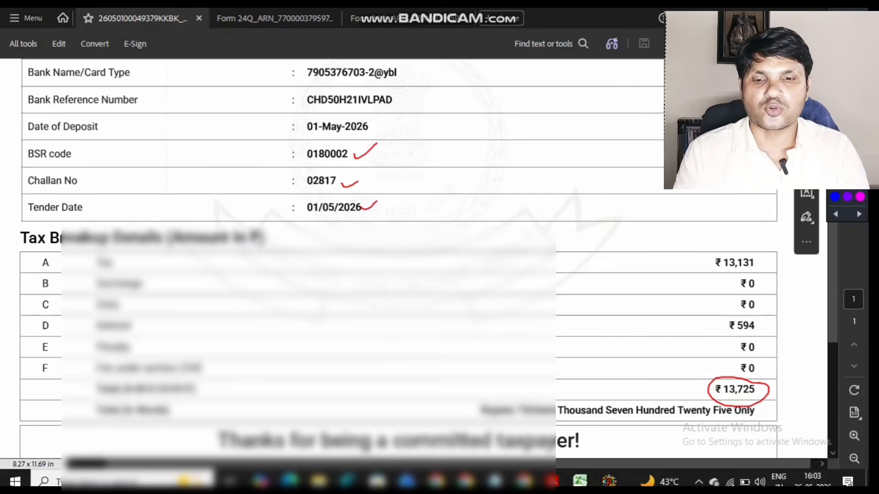
Return to the TRACES validation form and tick the Challan Amount / Transfer Voucher Amount field in red pen
{"action": "key", "text": "alt+Tab"}
{"action": "key", "text": "alt+Tab"}
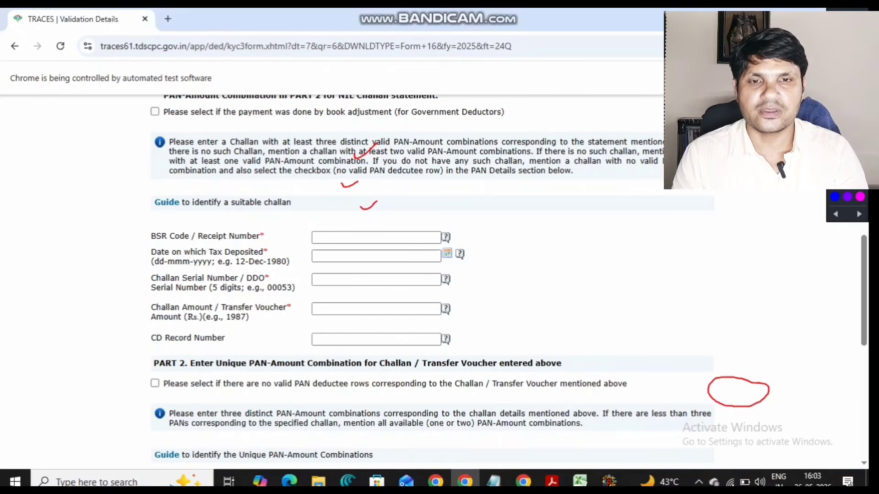
{"action": "left_click_drag", "start_coordinate": [278, 313], "coordinate": [315, 295]}
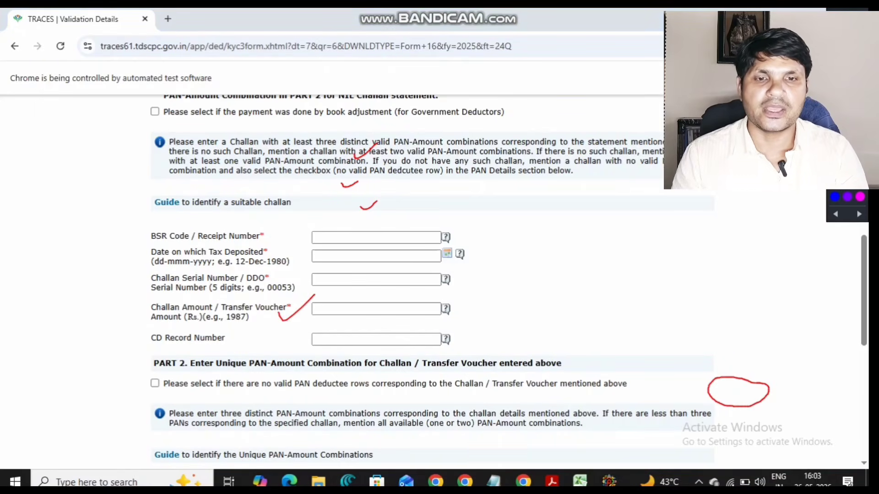
Switch back to the challan receipt PDF and mark the interest and tax amounts in the tax breakup
{"action": "key", "text": "alt+Tab"}
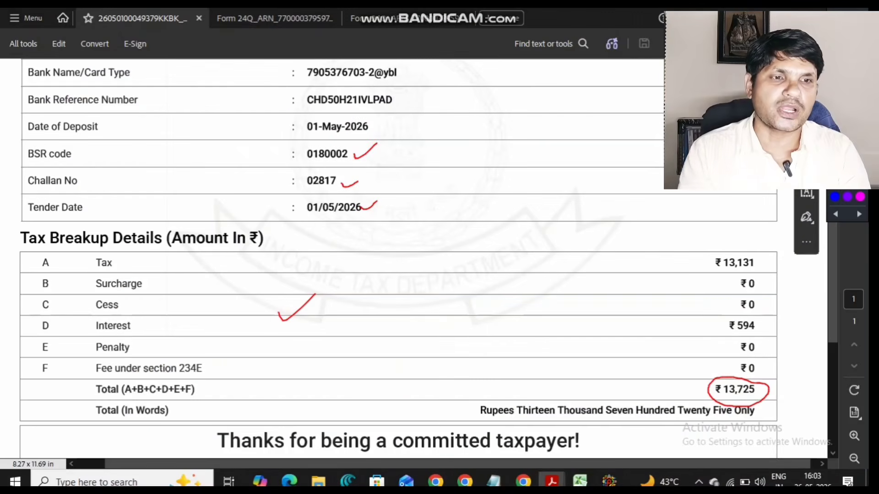
{"action": "left_click_drag", "start_coordinate": [765, 339], "coordinate": [769, 326]}
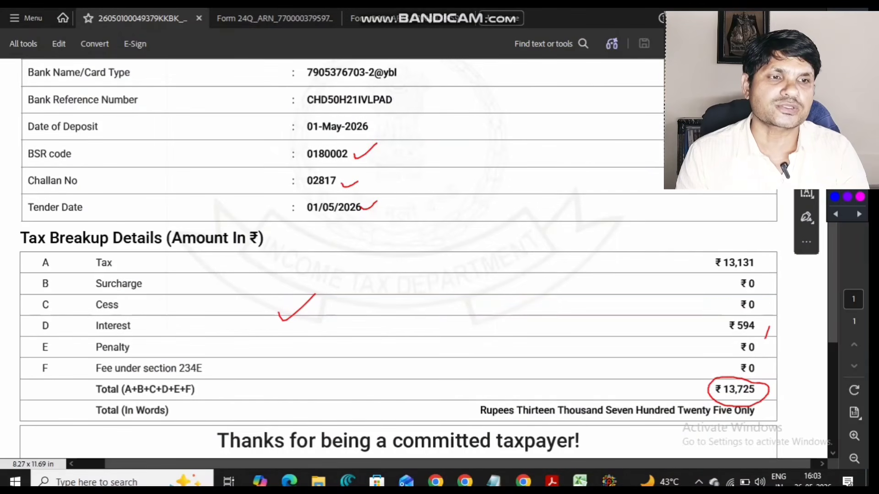
{"action": "left_click_drag", "start_coordinate": [761, 270], "coordinate": [778, 253]}
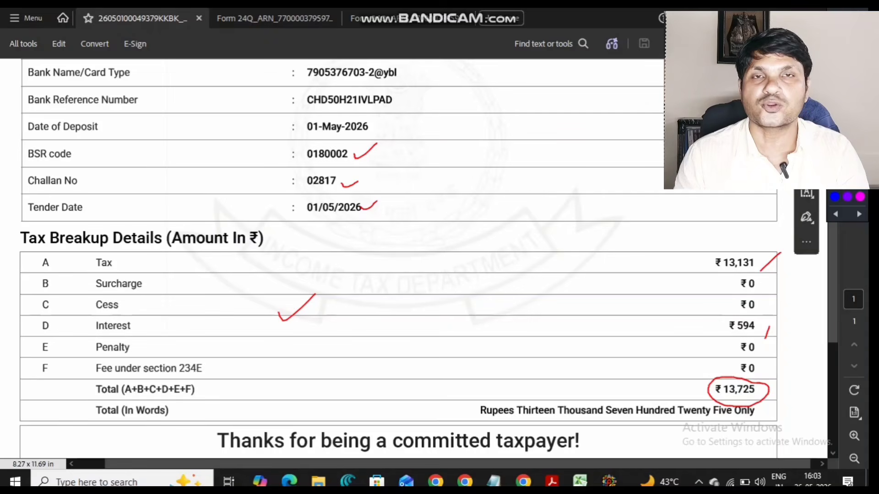
Return to the TRACES validation form and mark the Part 2 heading and its PAN and total amount deposited rows in red pen
{"action": "key", "text": "alt+Tab"}
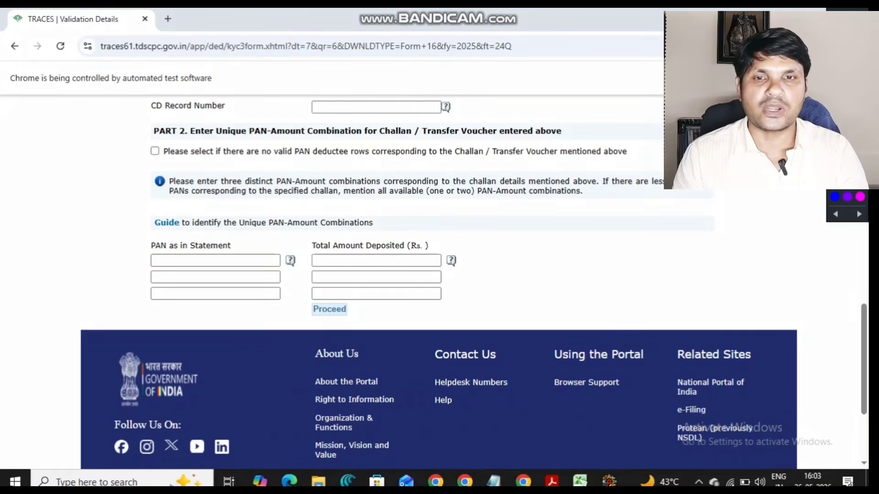
{"action": "mouse_move", "coordinate": [113, 243]}
{"action": "left_mouse_down"}
{"action": "mouse_move", "coordinate": [118, 250]}
{"action": "mouse_move", "coordinate": [143, 231]}
{"action": "left_mouse_up"}
{"action": "left_click_drag", "start_coordinate": [478, 111], "coordinate": [494, 109]}
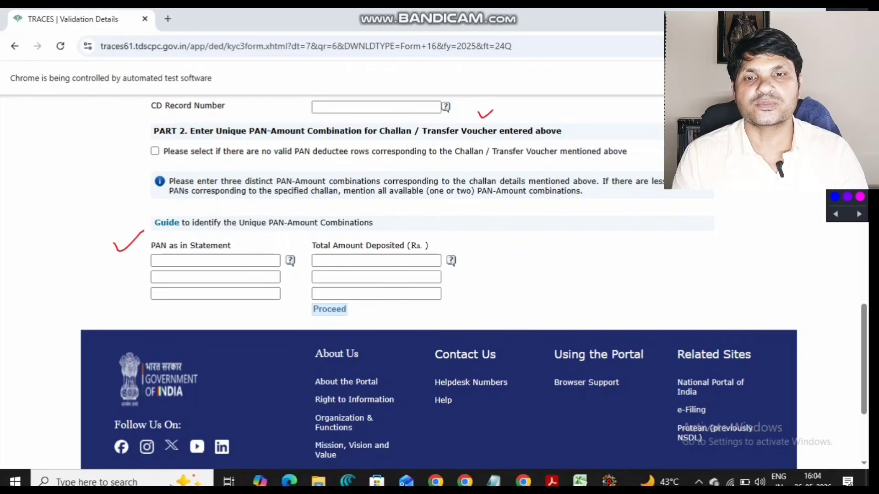
{"action": "left_click_drag", "start_coordinate": [141, 281], "coordinate": [175, 264]}
{"action": "left_click_drag", "start_coordinate": [161, 314], "coordinate": [197, 296]}
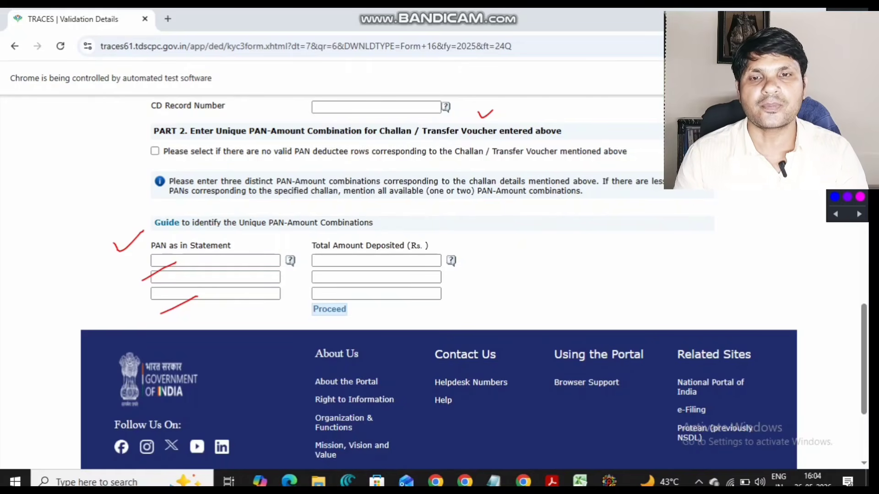
{"action": "left_click_drag", "start_coordinate": [212, 260], "coordinate": [232, 257]}
{"action": "left_click_drag", "start_coordinate": [314, 264], "coordinate": [332, 258]}
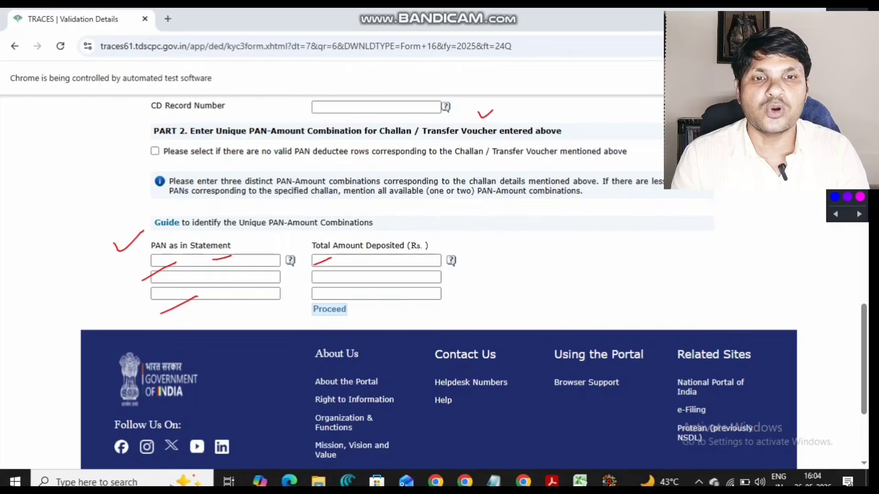
{"action": "left_click_drag", "start_coordinate": [376, 265], "coordinate": [392, 260]}
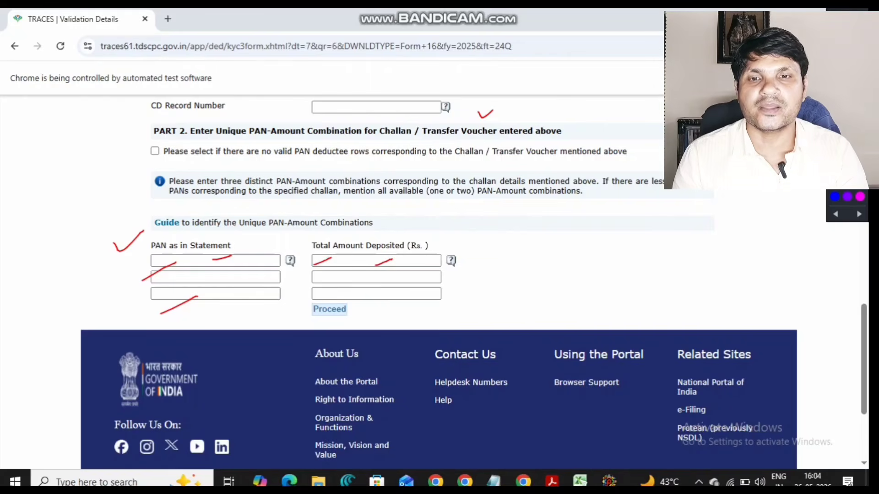
{"action": "left_click_drag", "start_coordinate": [170, 280], "coordinate": [187, 277]}
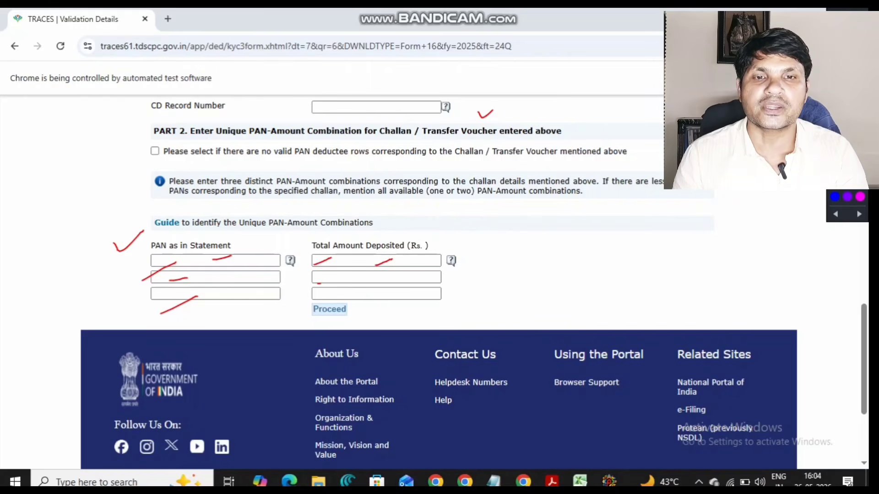
{"action": "left_click_drag", "start_coordinate": [319, 284], "coordinate": [335, 276]}
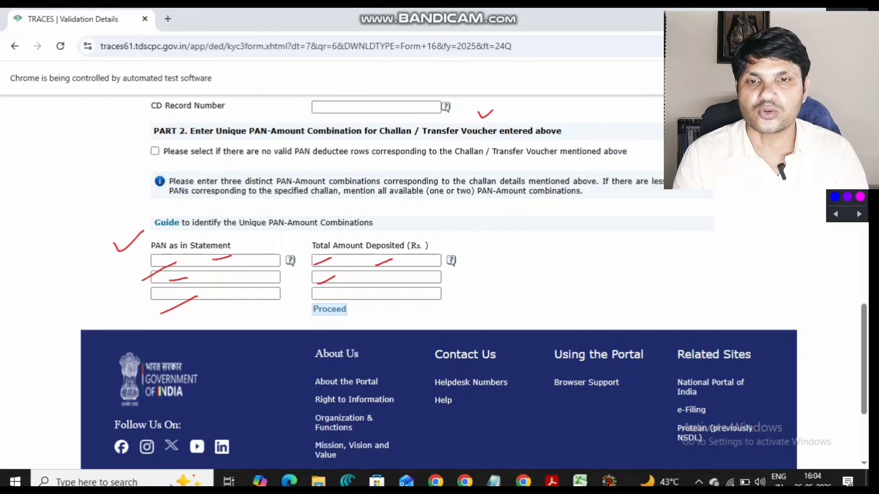
{"action": "mouse_move", "coordinate": [227, 301]}
{"action": "left_mouse_down"}
{"action": "mouse_move", "coordinate": [284, 284]}
{"action": "mouse_move", "coordinate": [306, 306]}
{"action": "mouse_move", "coordinate": [362, 320]}
{"action": "mouse_move", "coordinate": [338, 280]}
{"action": "left_mouse_up"}
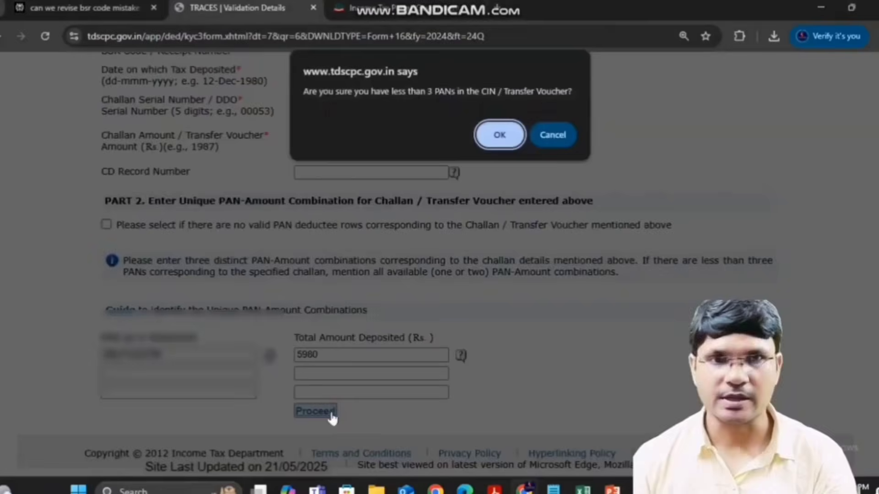
Confirm that the challan has fewer than 3 PANs and select the generated authentication code
{"action": "left_click", "coordinate": [499, 135]}
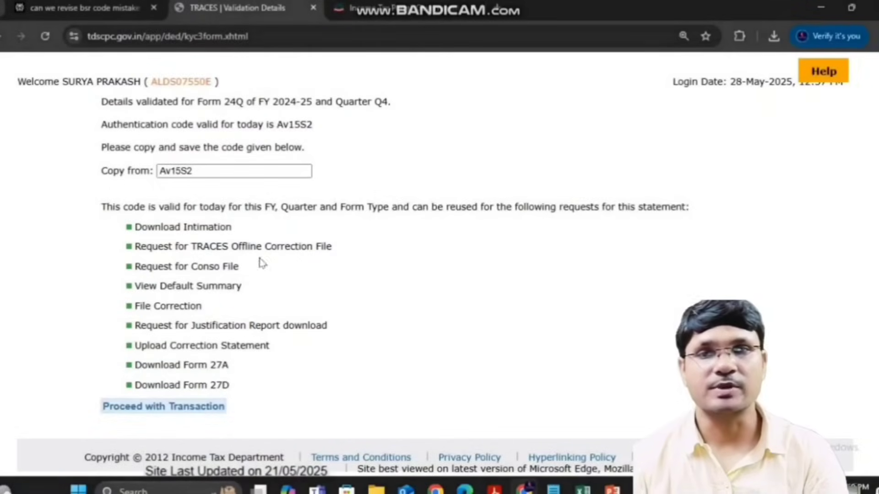
{"action": "left_click", "coordinate": [159, 169]}
{"action": "left_click_drag", "start_coordinate": [159, 169], "coordinate": [209, 168]}
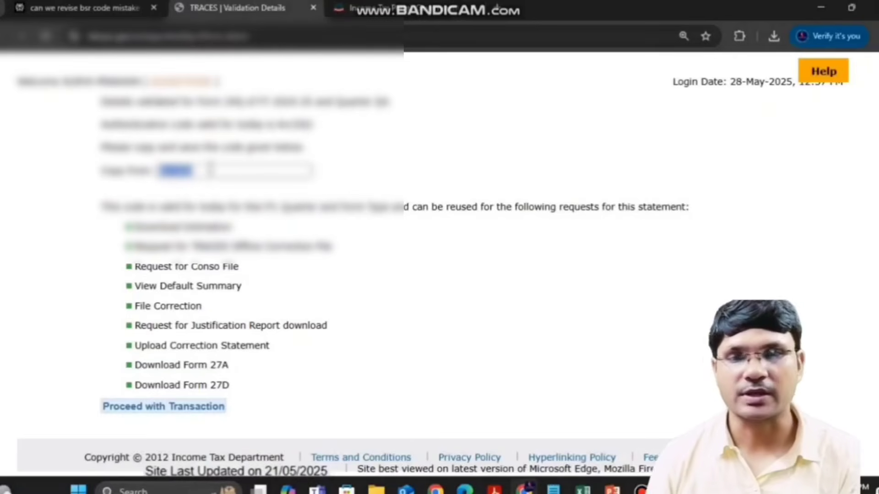
Proceed with the Form 16 download request and view all files under Requested Downloads
{"action": "left_click", "coordinate": [212, 409]}
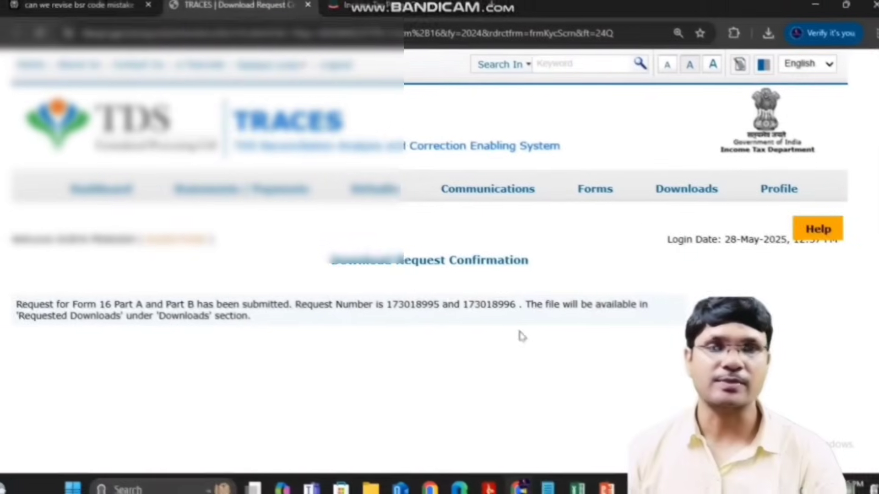
{"action": "mouse_move", "coordinate": [701, 195]}
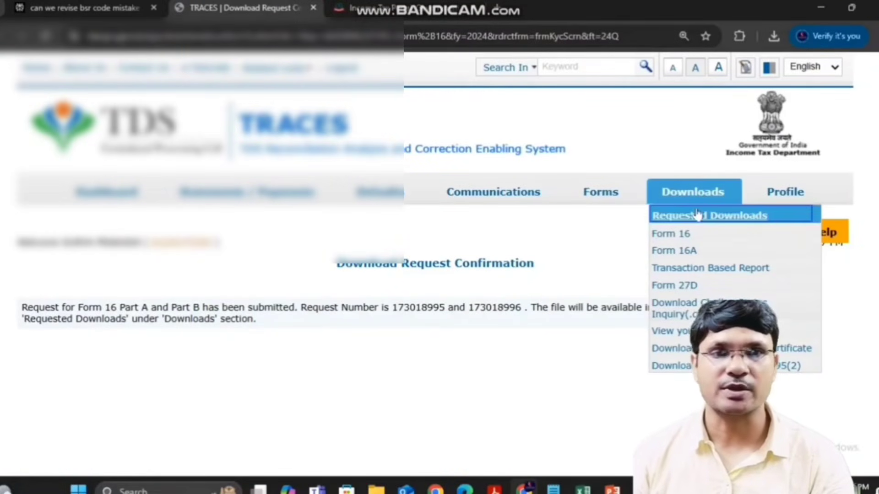
{"action": "left_click", "coordinate": [698, 218]}
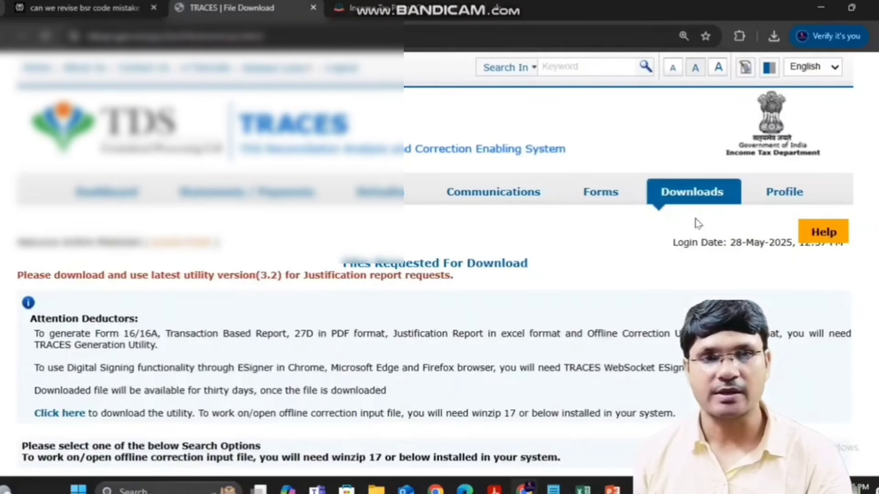
{"action": "scroll", "coordinate": [606, 340], "scroll_direction": "down", "scroll_amount": 1}
{"action": "scroll", "coordinate": [606, 340], "scroll_direction": "down", "scroll_amount": 3}
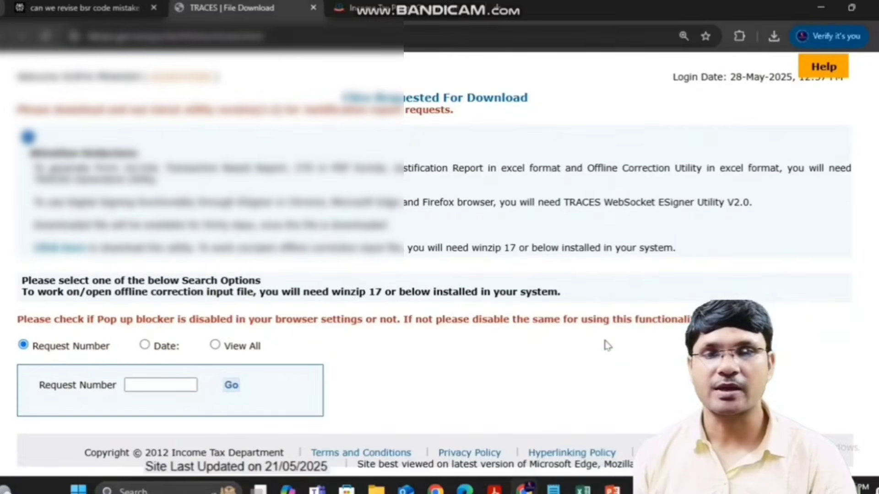
{"action": "left_click", "coordinate": [214, 346]}
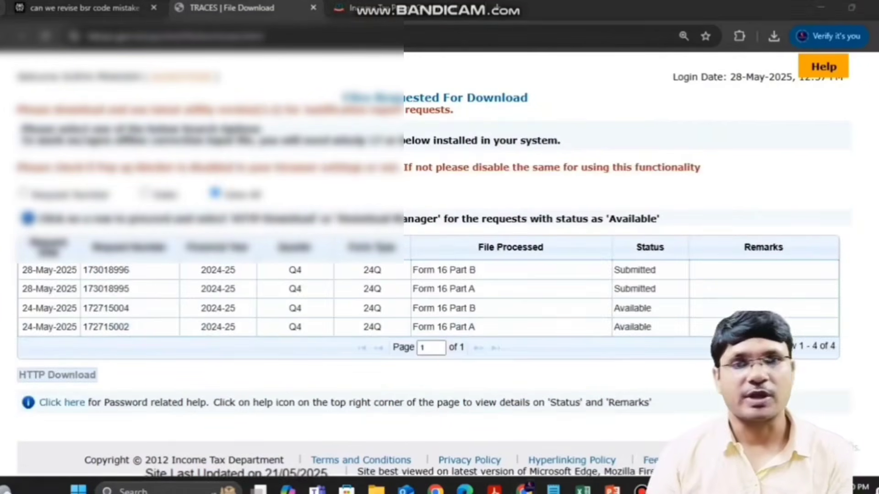
Mark the Submitted and Available statuses and the Form 16 Part A and Part B entries in red pen
{"action": "left_click_drag", "start_coordinate": [617, 230], "coordinate": [594, 280]}
{"action": "mouse_move", "coordinate": [689, 292]}
{"action": "left_mouse_down"}
{"action": "mouse_move", "coordinate": [673, 249]}
{"action": "mouse_move", "coordinate": [623, 238]}
{"action": "left_mouse_up"}
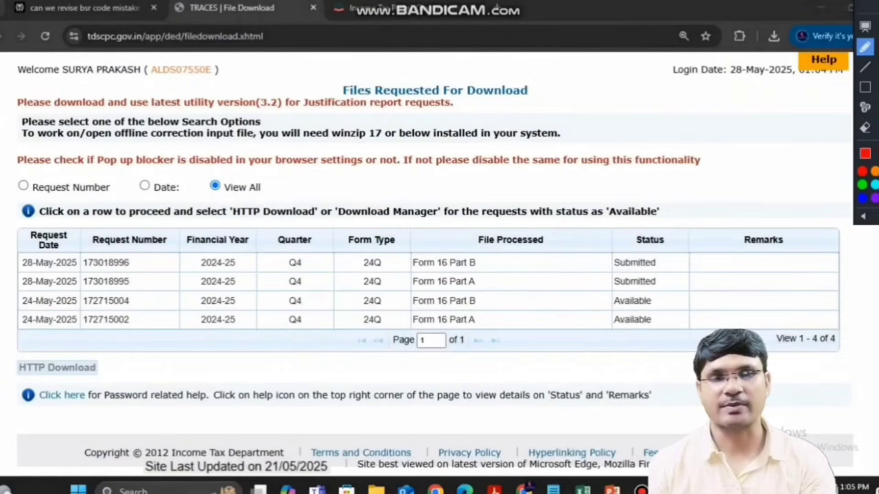
{"action": "mouse_move", "coordinate": [657, 294]}
{"action": "left_mouse_down"}
{"action": "mouse_move", "coordinate": [615, 297]}
{"action": "mouse_move", "coordinate": [600, 333]}
{"action": "mouse_move", "coordinate": [667, 336]}
{"action": "mouse_move", "coordinate": [657, 287]}
{"action": "left_mouse_up"}
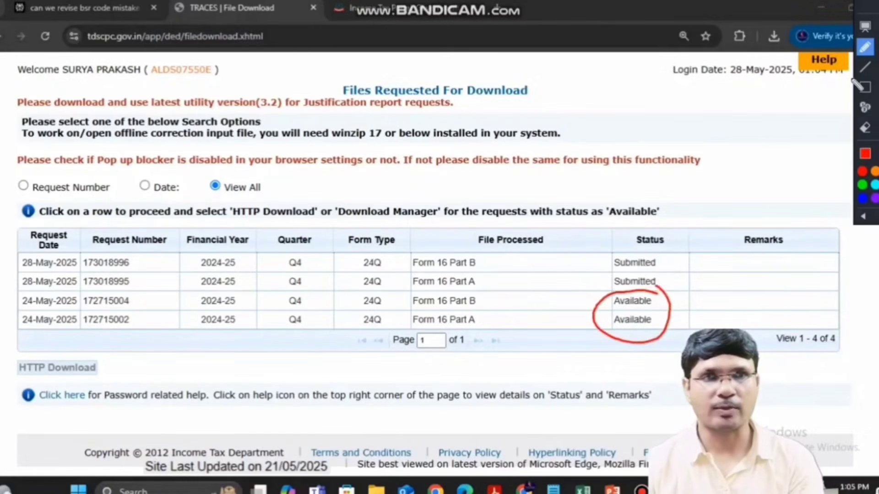
{"action": "left_click", "coordinate": [874, 7]}
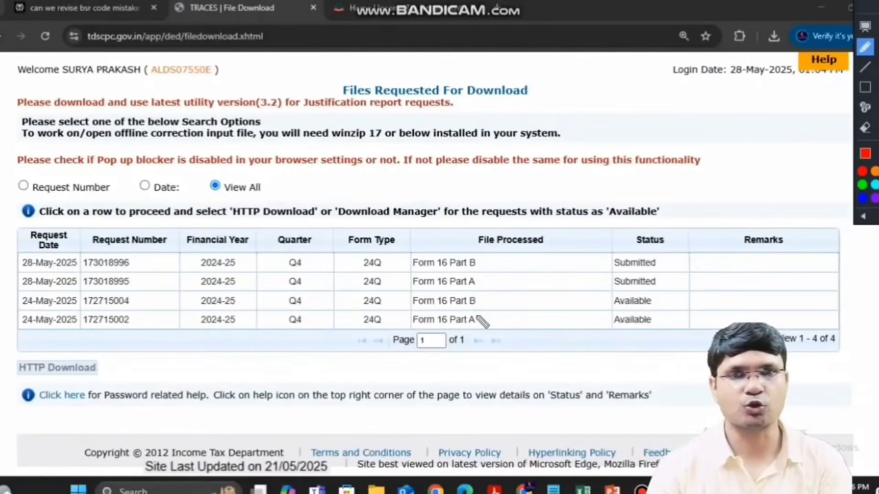
{"action": "mouse_move", "coordinate": [478, 320]}
{"action": "left_mouse_down"}
{"action": "mouse_move", "coordinate": [501, 302]}
{"action": "mouse_move", "coordinate": [499, 293]}
{"action": "left_mouse_up"}
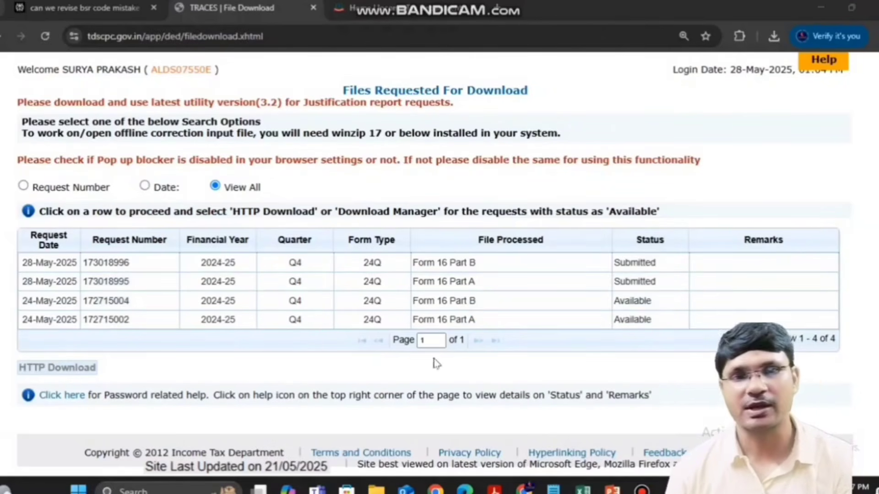
Select the available Form 16 Part A and Part B requests dated 24-May-2025 for HTTP download
{"action": "left_click", "coordinate": [425, 319]}
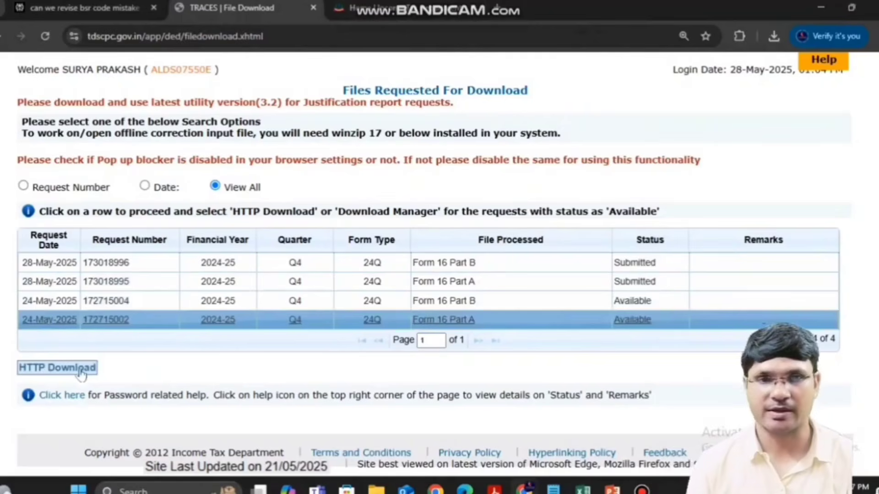
{"action": "left_click", "coordinate": [349, 296]}
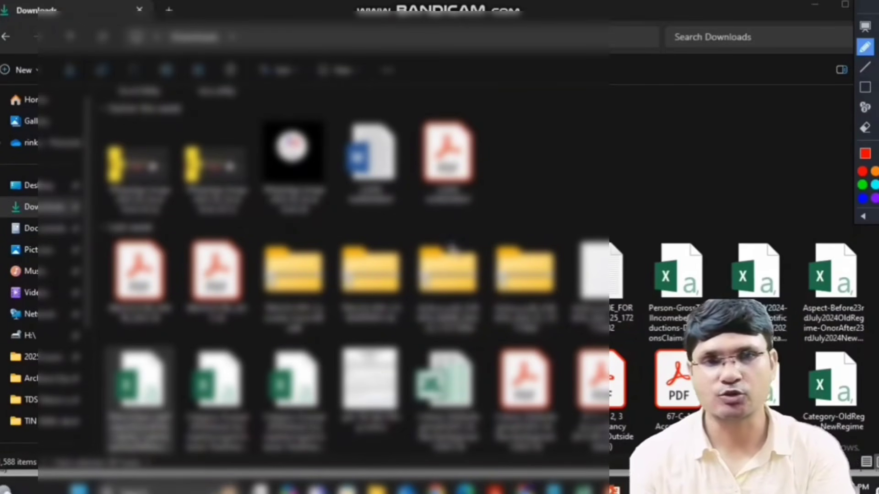
Mark the two Form 16 ZIP files in the Downloads folder in red pen and choose to extract the Part A archive
{"action": "left_click_drag", "start_coordinate": [450, 251], "coordinate": [561, 197]}
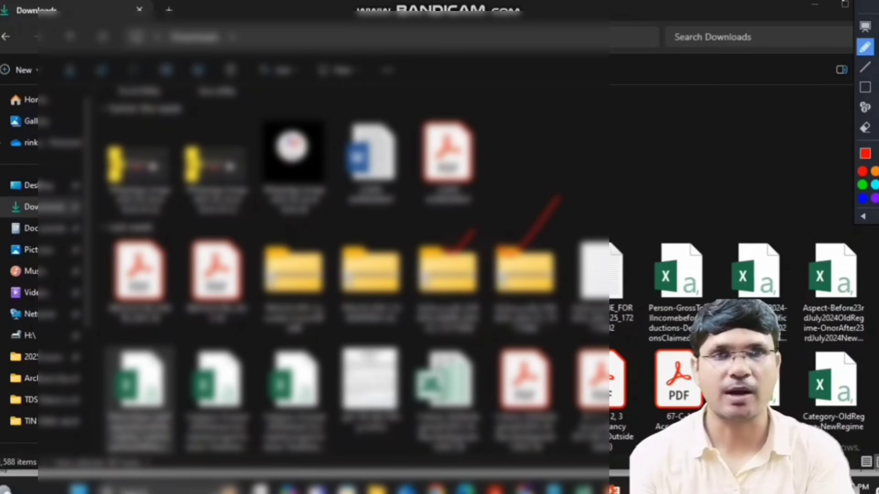
{"action": "left_click", "coordinate": [874, 6]}
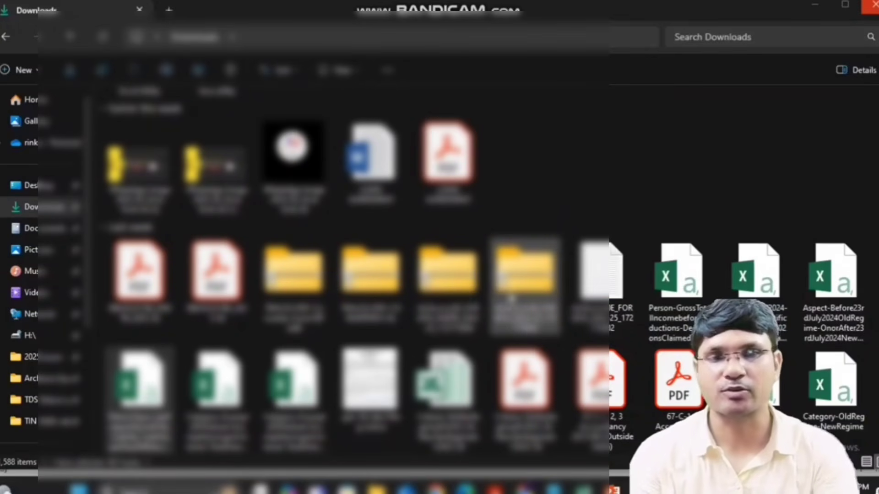
{"action": "left_click", "coordinate": [514, 300]}
{"action": "right_click", "coordinate": [514, 301]}
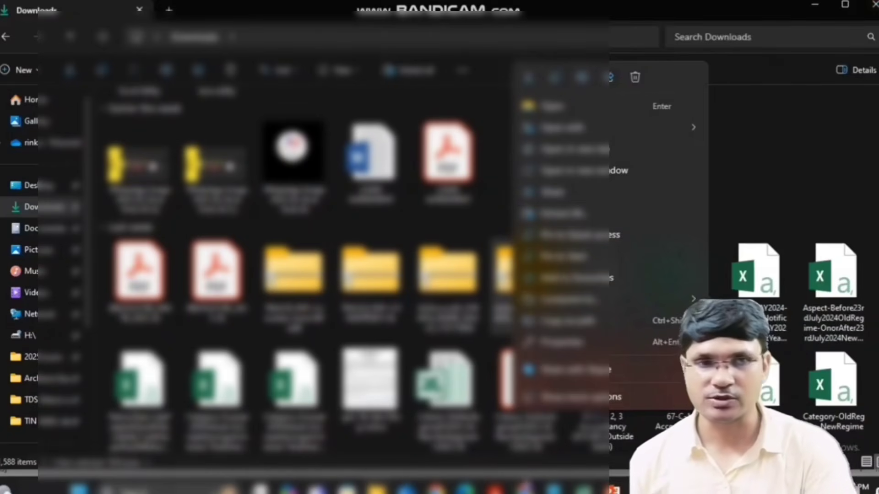
{"action": "left_click", "coordinate": [593, 217]}
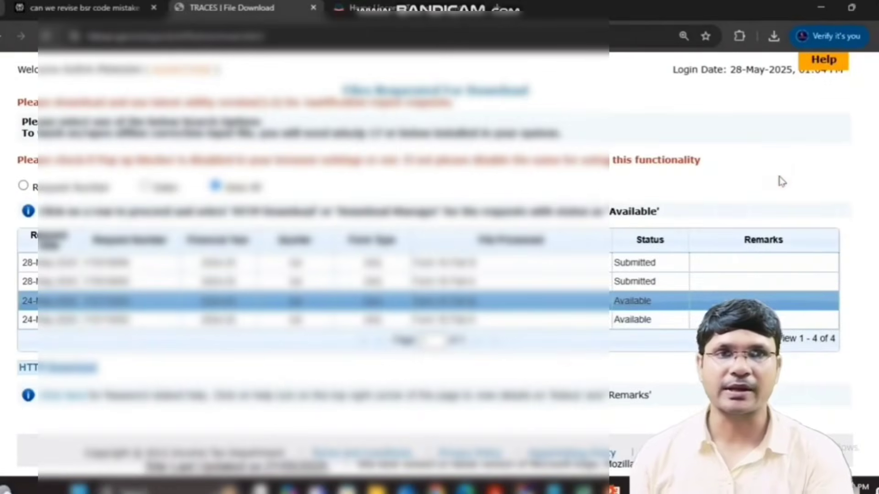
Return to TRACES, reopen Requested Downloads and follow the link for downloading the utility
{"action": "scroll", "coordinate": [778, 180], "scroll_direction": "up", "scroll_amount": 4}
{"action": "mouse_move", "coordinate": [672, 215]}
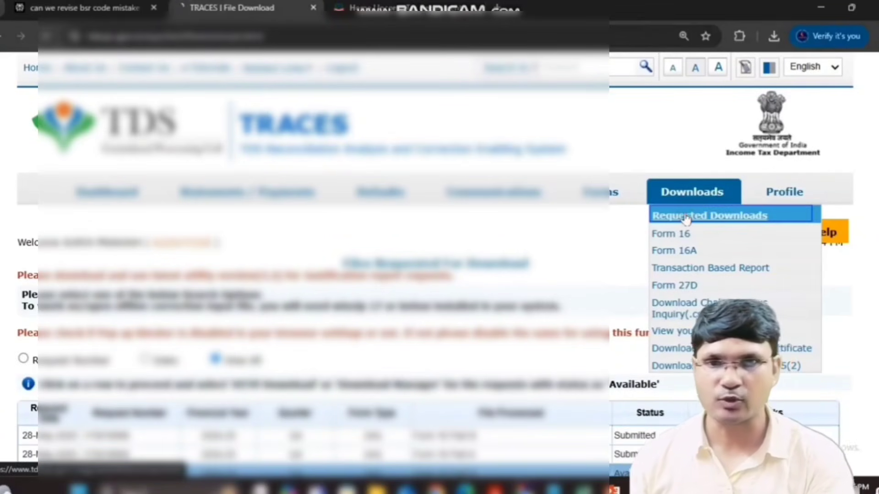
{"action": "left_click", "coordinate": [685, 217]}
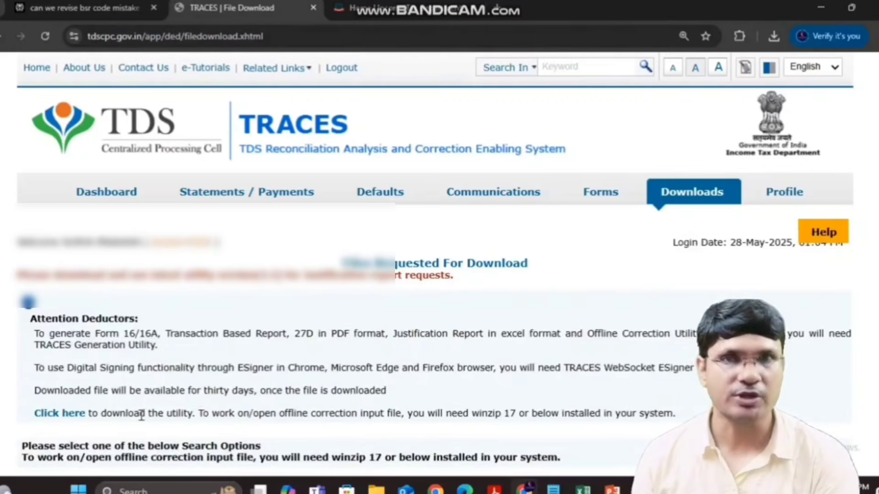
{"action": "left_click", "coordinate": [71, 417]}
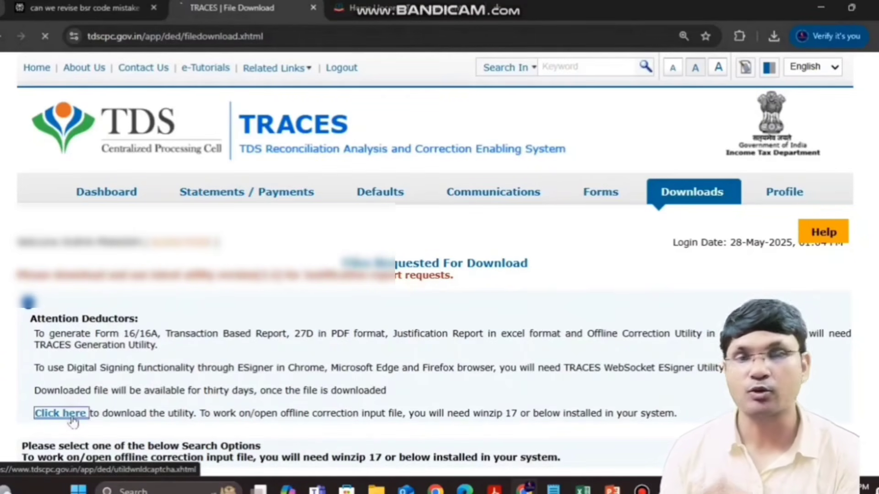
Enter the verification code shown in the image and submit it to reach the TRACES utility downloads
{"action": "left_click", "coordinate": [271, 419]}
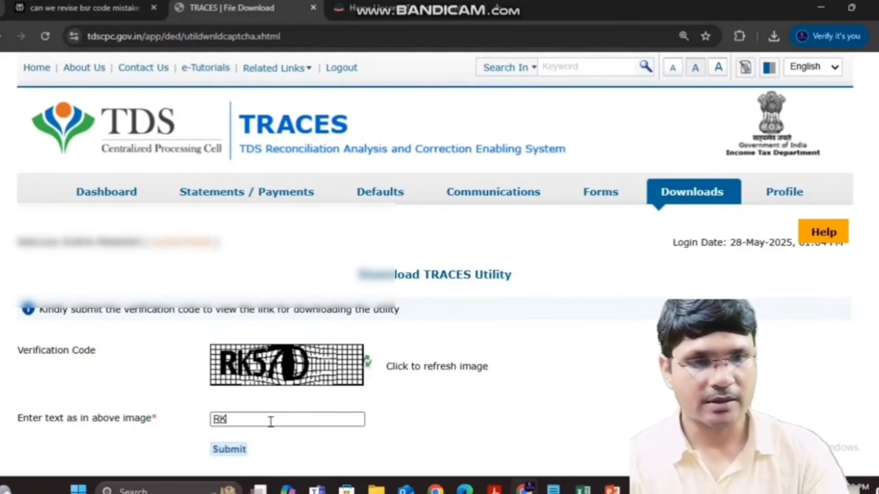
{"action": "type", "text": "RK57D"}
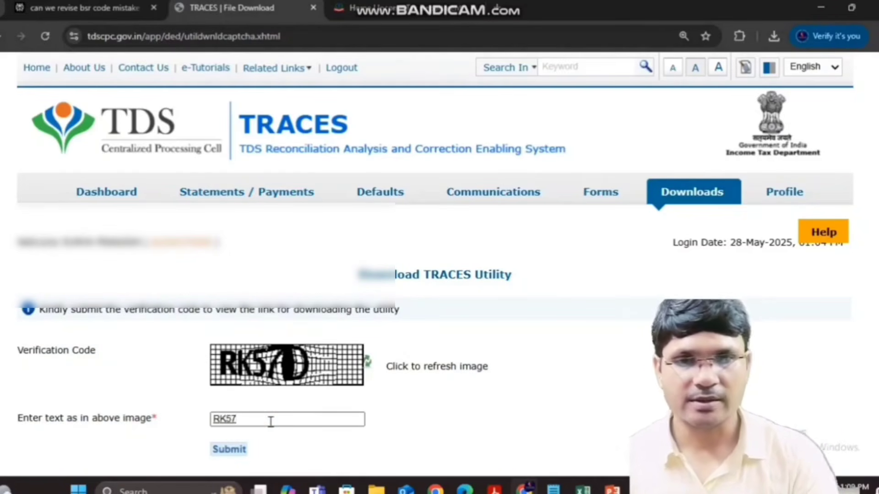
{"action": "left_click", "coordinate": [227, 450]}
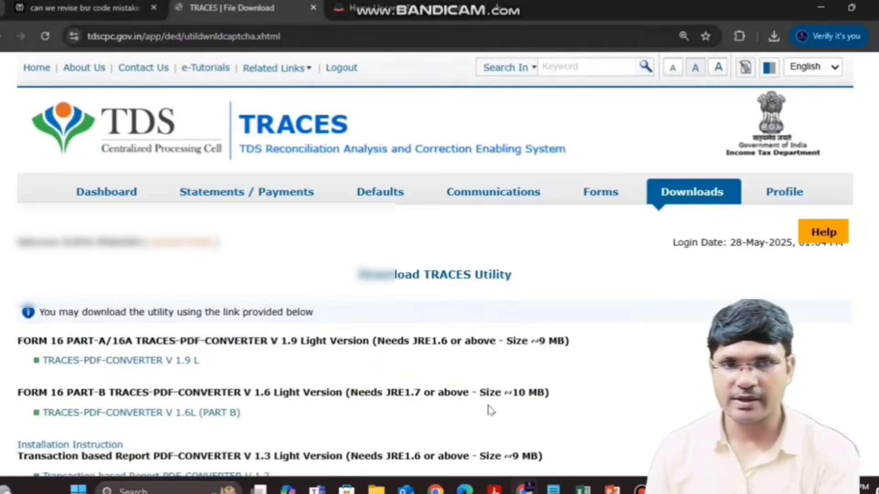
Mark the Form 16 Part A/16A converter V 1.9 L and Part B converter V 1.6L download entries in red pen
{"action": "scroll", "coordinate": [491, 410], "scroll_direction": "down", "scroll_amount": 4}
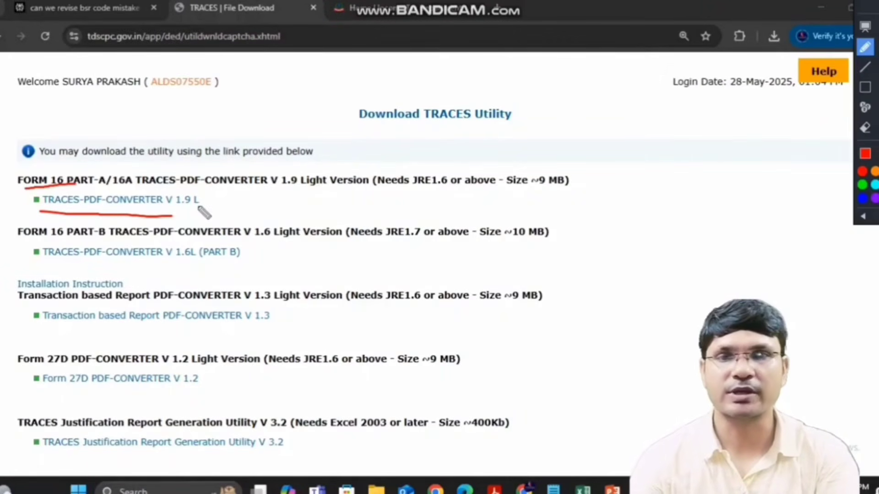
{"action": "mouse_move", "coordinate": [87, 173]}
{"action": "left_mouse_down"}
{"action": "mouse_move", "coordinate": [101, 161]}
{"action": "mouse_move", "coordinate": [141, 161]}
{"action": "left_mouse_up"}
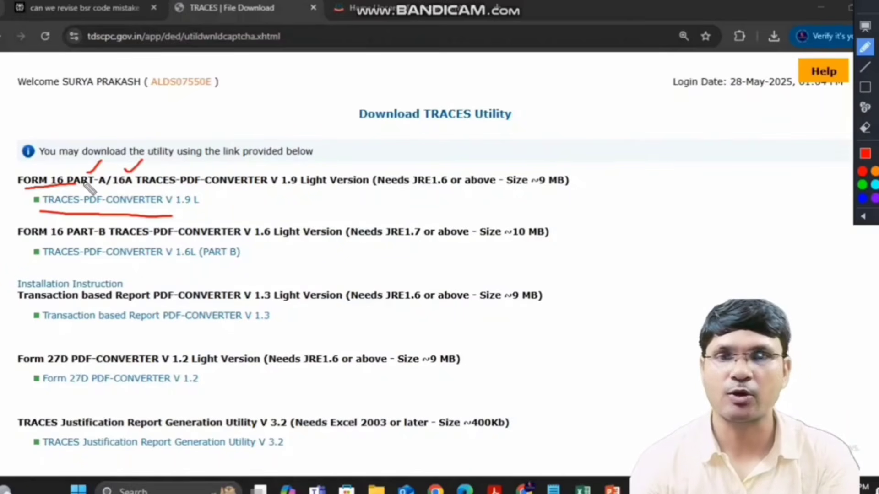
{"action": "left_click_drag", "start_coordinate": [1, 248], "coordinate": [2, 227]}
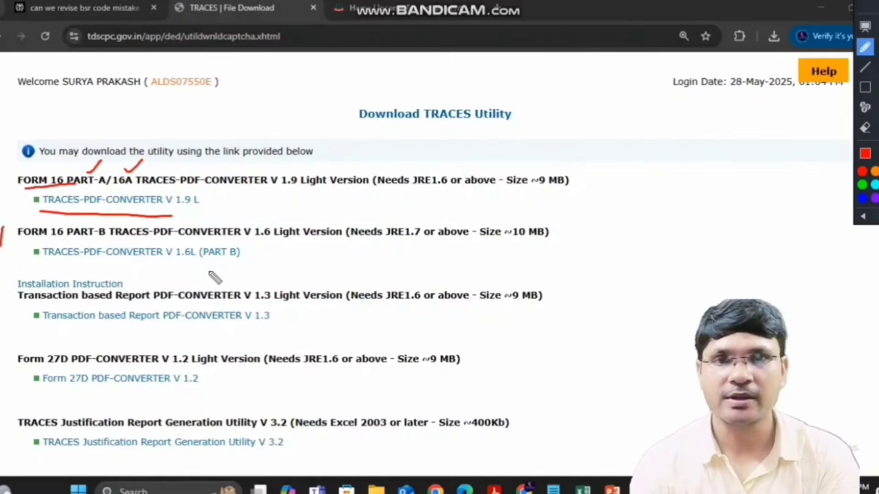
{"action": "mouse_move", "coordinate": [205, 202]}
{"action": "left_mouse_down"}
{"action": "mouse_move", "coordinate": [210, 212]}
{"action": "mouse_move", "coordinate": [252, 173]}
{"action": "left_mouse_up"}
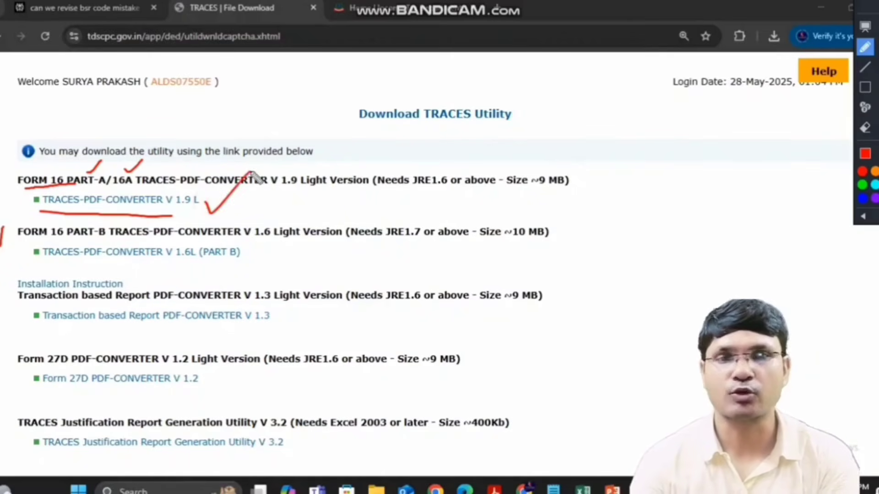
{"action": "left_click_drag", "start_coordinate": [250, 257], "coordinate": [278, 235]}
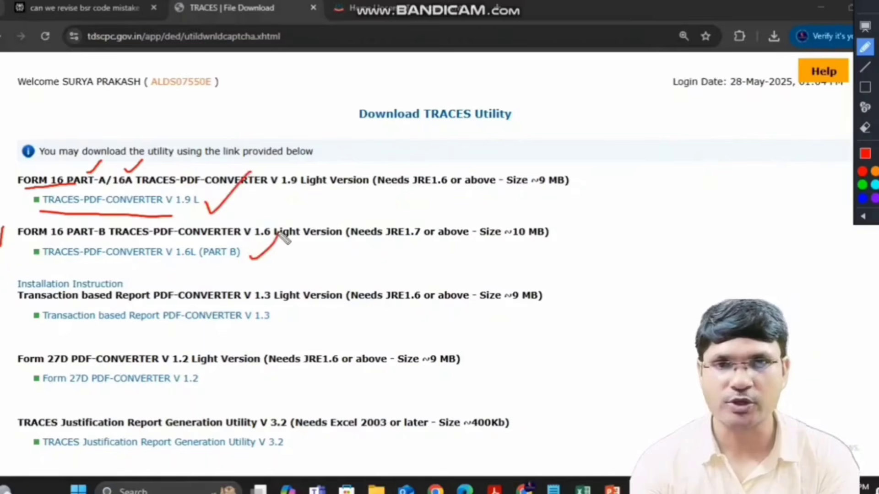
{"action": "mouse_move", "coordinate": [221, 236]}
{"action": "left_mouse_down"}
{"action": "mouse_move", "coordinate": [193, 249]}
{"action": "mouse_move", "coordinate": [254, 265]}
{"action": "mouse_move", "coordinate": [224, 236]}
{"action": "left_mouse_up"}
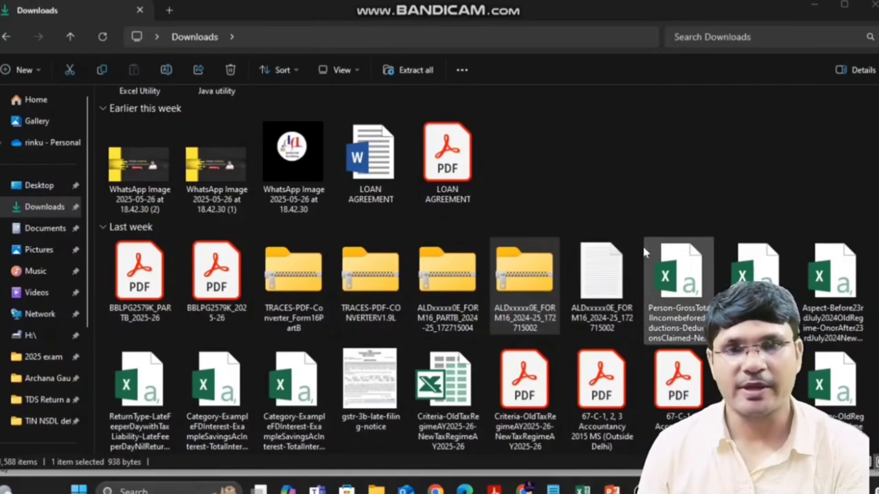
In the Downloads folder, open the TRACES-PDF-CONVERTERV1.9L archive and its inner folder, and launch the executable JAR file
{"action": "left_click", "coordinate": [288, 279]}
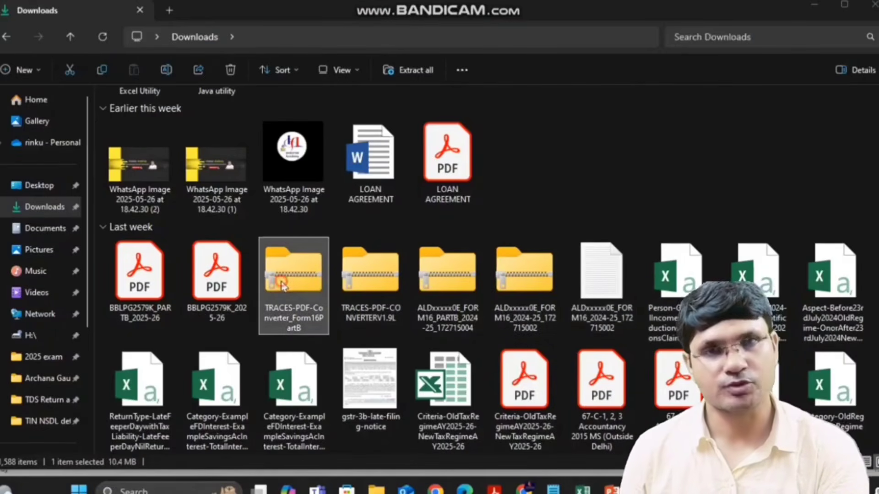
{"action": "left_click", "coordinate": [374, 280]}
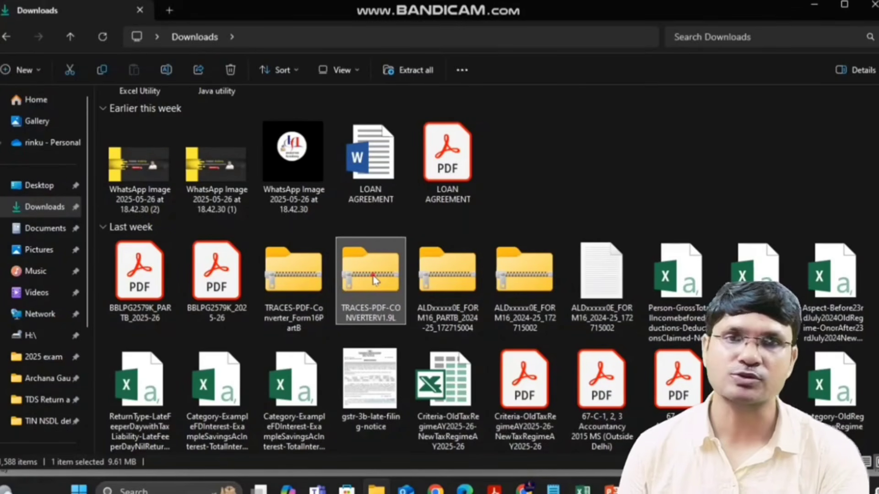
{"action": "double_click", "coordinate": [374, 279]}
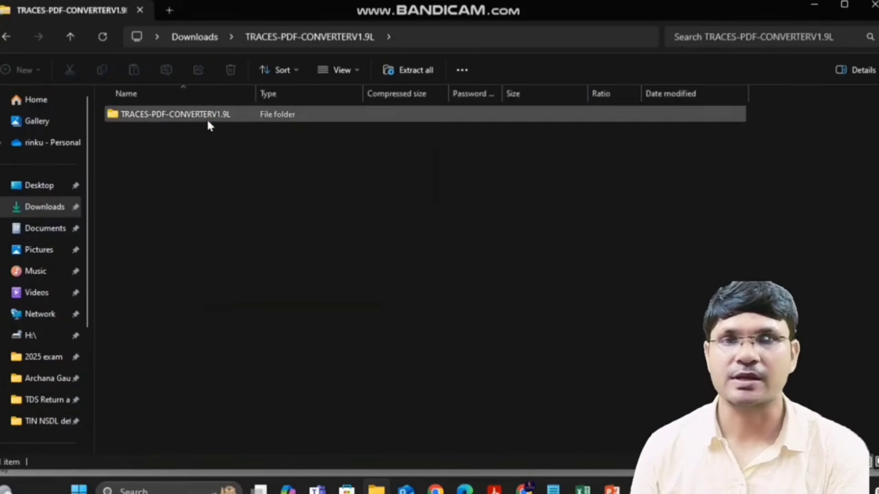
{"action": "double_click", "coordinate": [204, 115]}
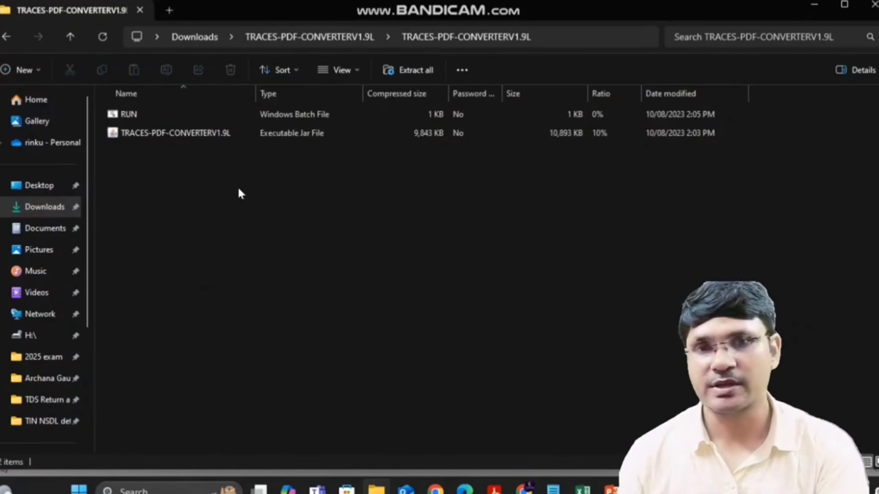
{"action": "left_click", "coordinate": [172, 137]}
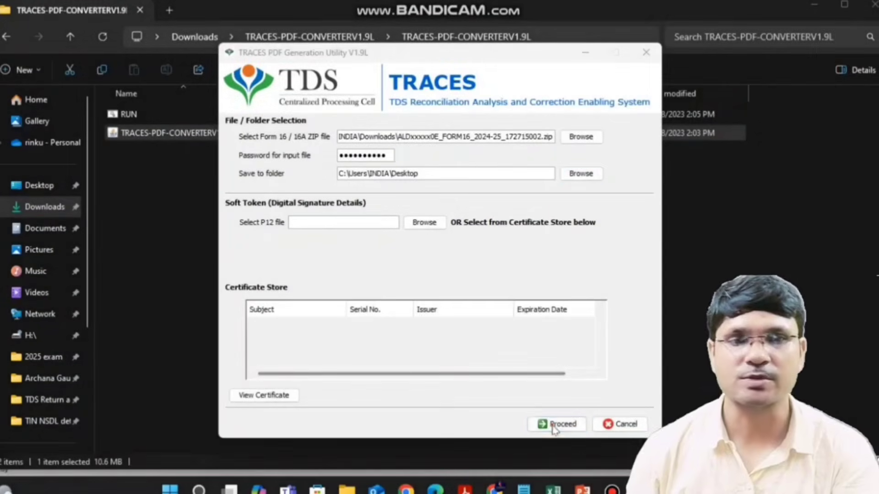
Generate the Form 16 PDF from the selected ZIP file to the Desktop, continuing without a digital signature
{"action": "left_click", "coordinate": [554, 426]}
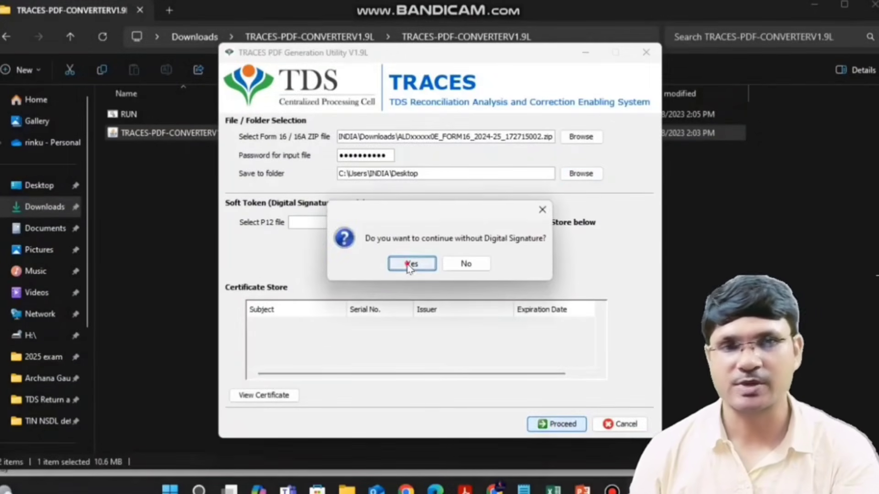
{"action": "left_click", "coordinate": [410, 266]}
{"action": "left_click", "coordinate": [410, 264]}
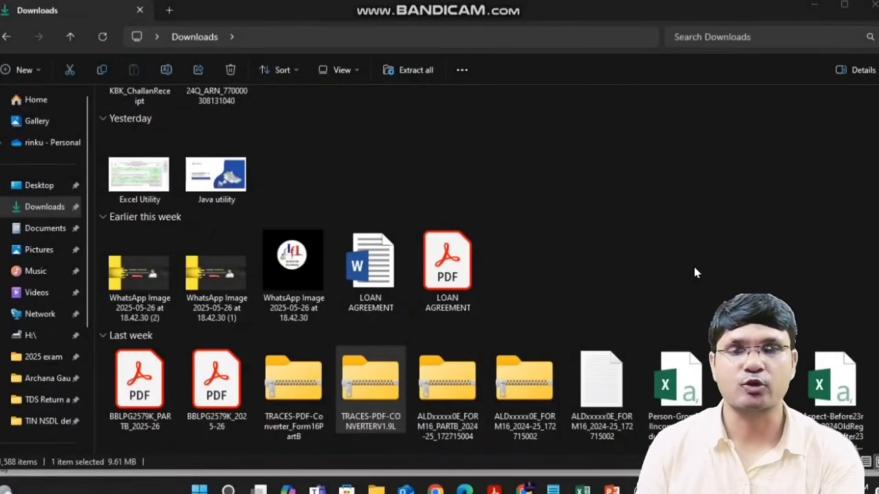
Open the TRACES-PDF-Converter_Form16PartB archive in the Downloads folder and launch its executable JAR file
{"action": "left_click", "coordinate": [308, 403]}
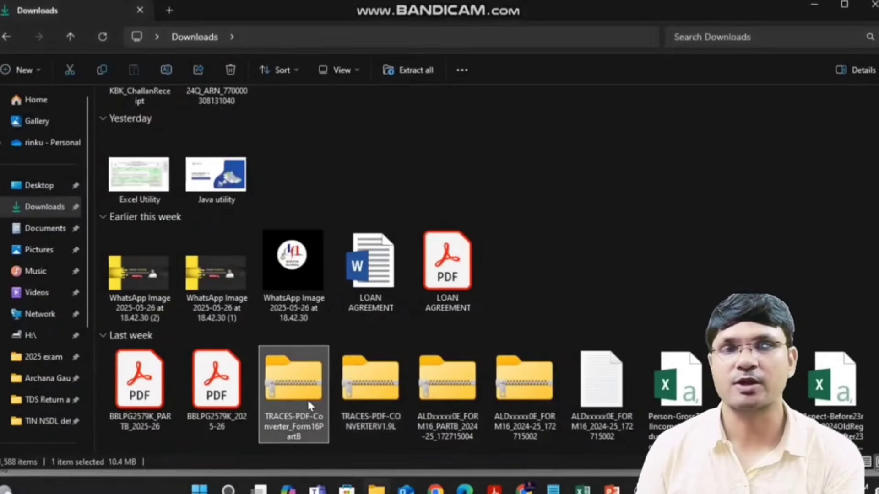
{"action": "double_click", "coordinate": [307, 400]}
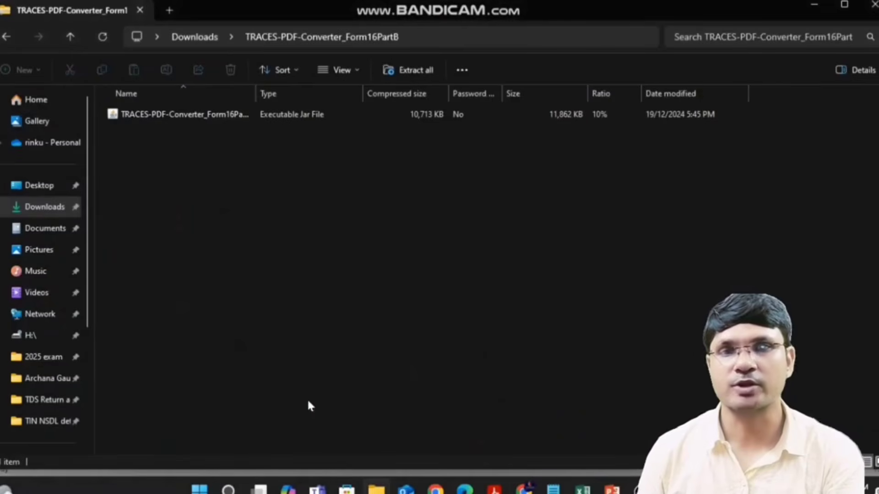
{"action": "double_click", "coordinate": [180, 130]}
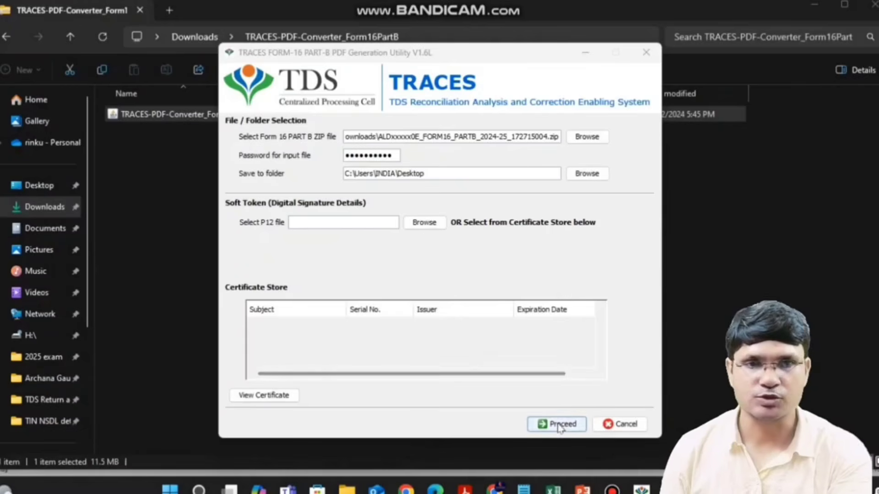
Generate the Form 16 Part B PDF from the selected ZIP file to the Desktop without a digital signature
{"action": "left_click", "coordinate": [558, 426]}
{"action": "left_click", "coordinate": [399, 265]}
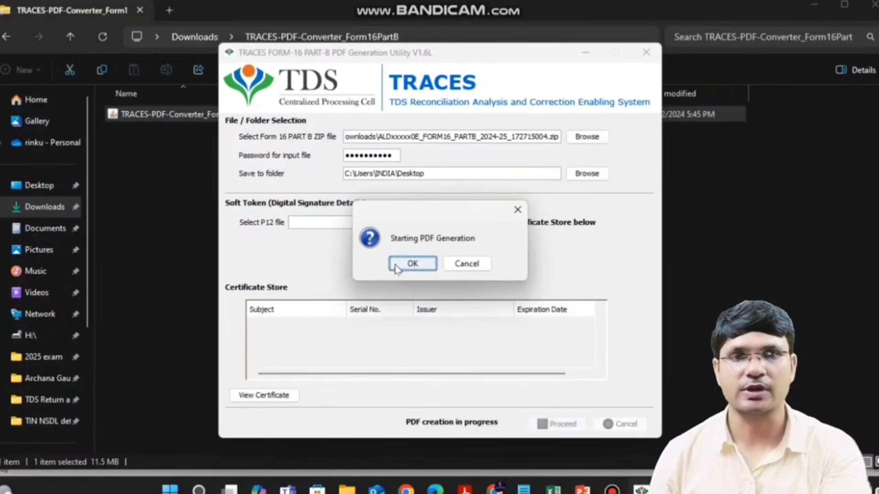
{"action": "left_click", "coordinate": [397, 267]}
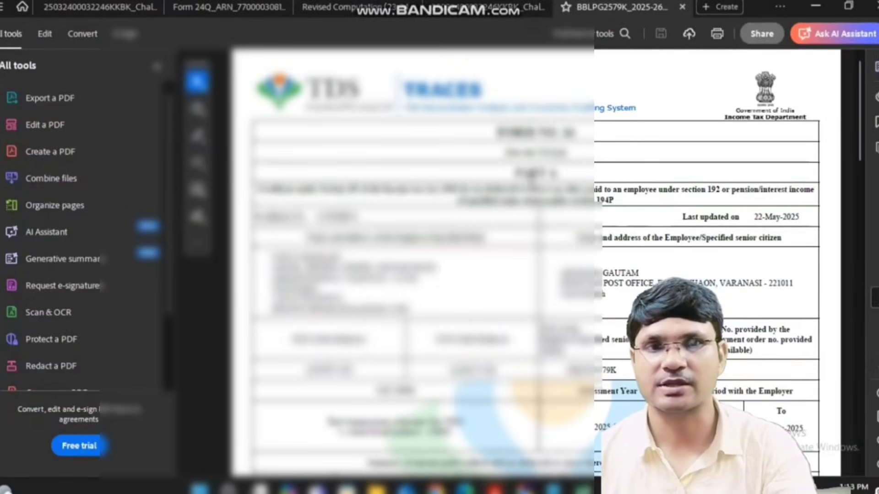
Review the Form 16 Part A PDF down to the challan tax deposit details, and minimize the document window
{"action": "scroll", "coordinate": [544, 296], "scroll_direction": "down", "scroll_amount": 1}
{"action": "scroll", "coordinate": [545, 297], "scroll_direction": "down", "scroll_amount": 12}
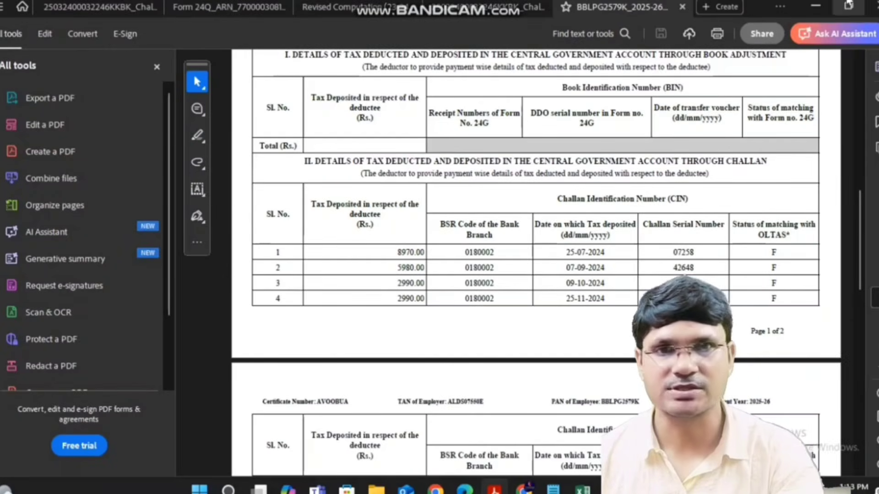
{"action": "left_click", "coordinate": [818, 6]}
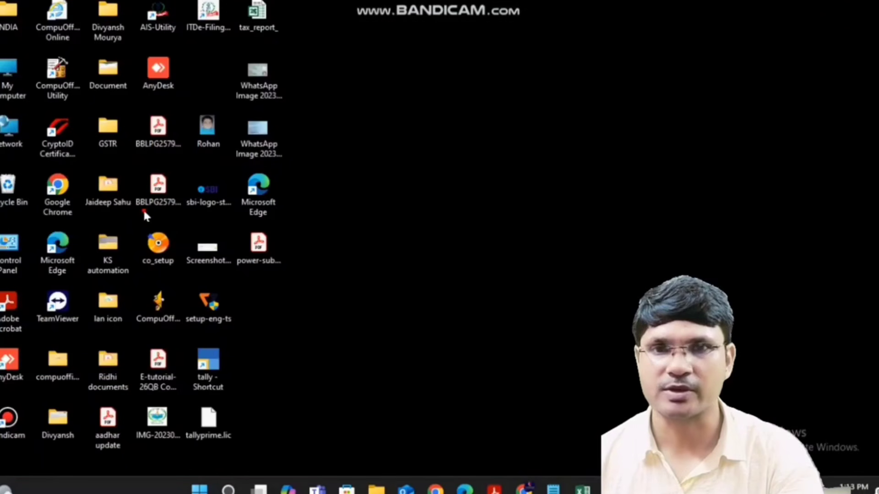
Open the generated Form 16 Part B PDF from the desktop and hide the All tools pane
{"action": "double_click", "coordinate": [157, 200]}
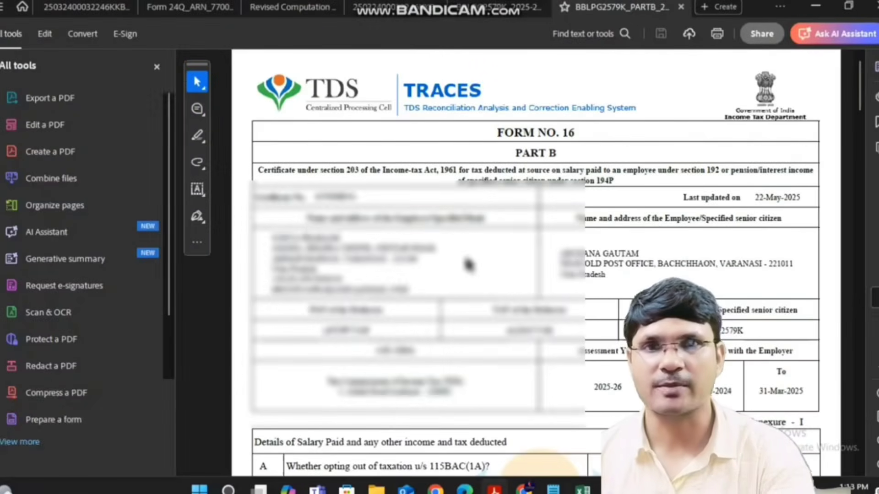
{"action": "left_click", "coordinate": [157, 67]}
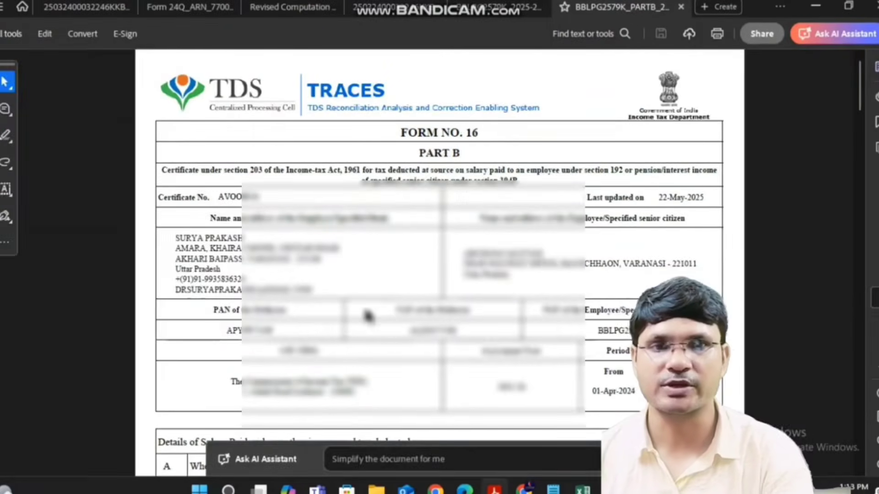